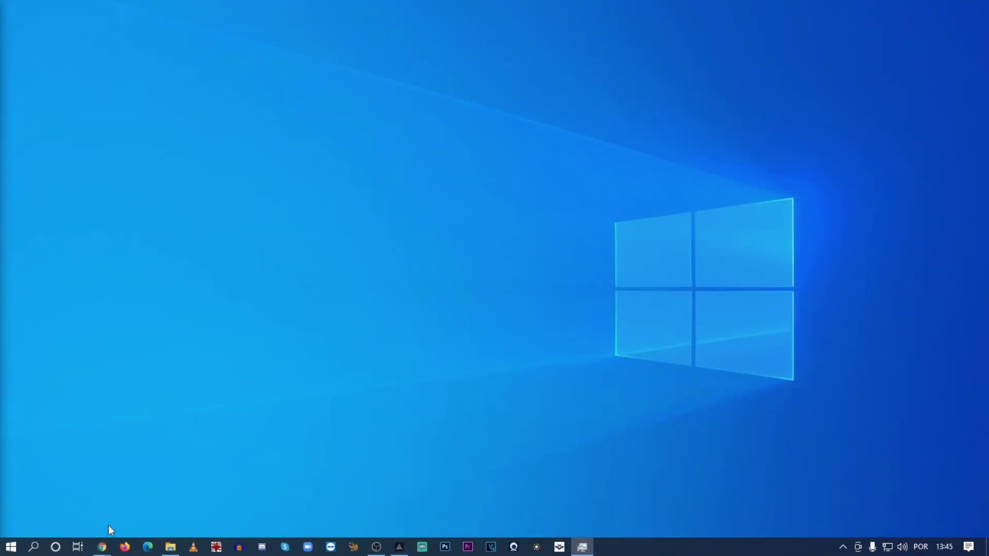
Step: In Chrome, download Animated Lower Thirds with Dockable Control Panel v.1.6 and save the ZIP in Área de Trabalho
mouse_move(101, 545)
left_click(115, 505)
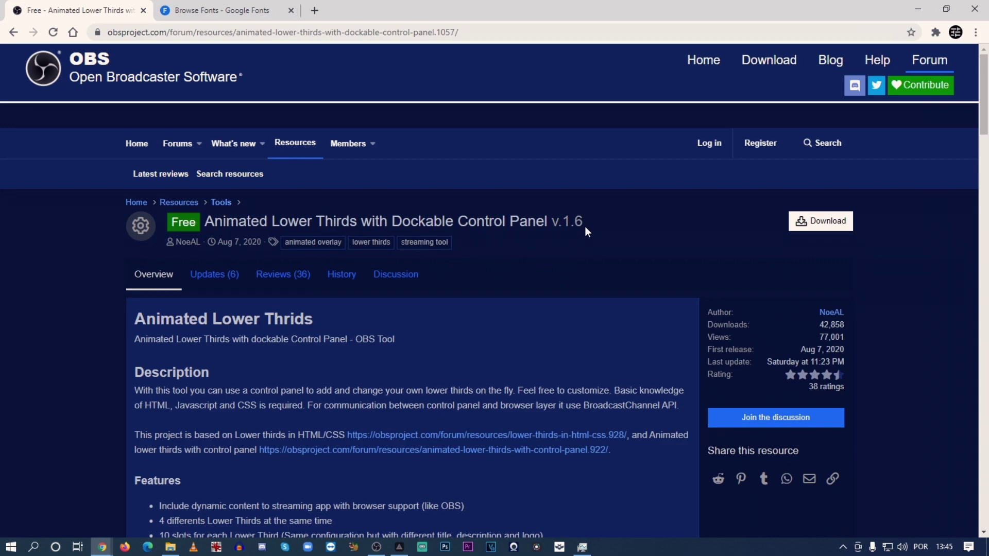
left_click(832, 224)
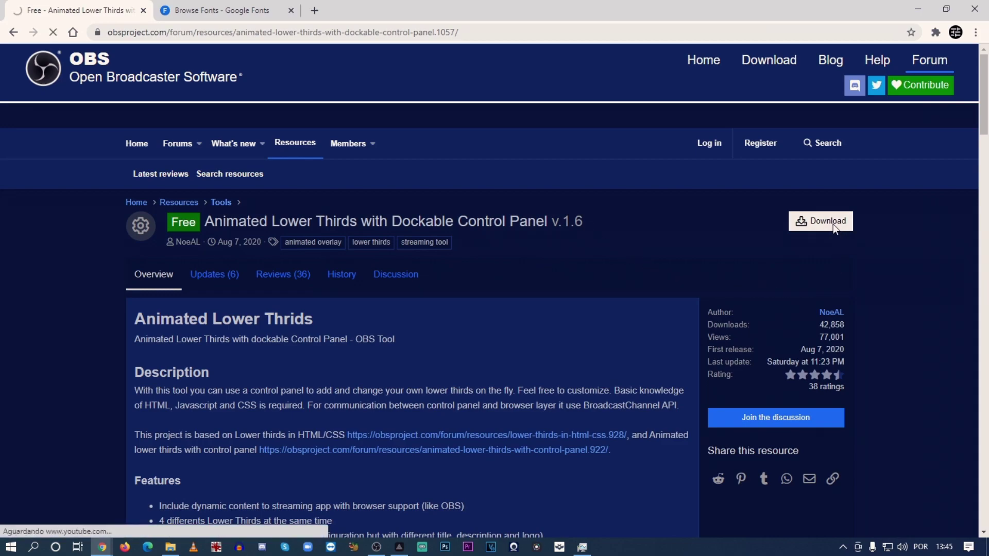
left_click(58, 91)
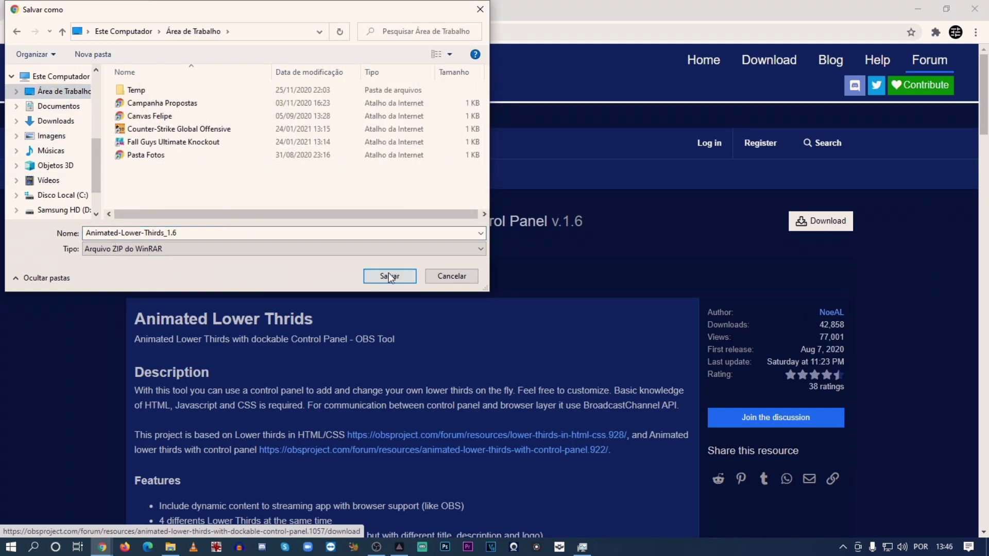
left_click(389, 276)
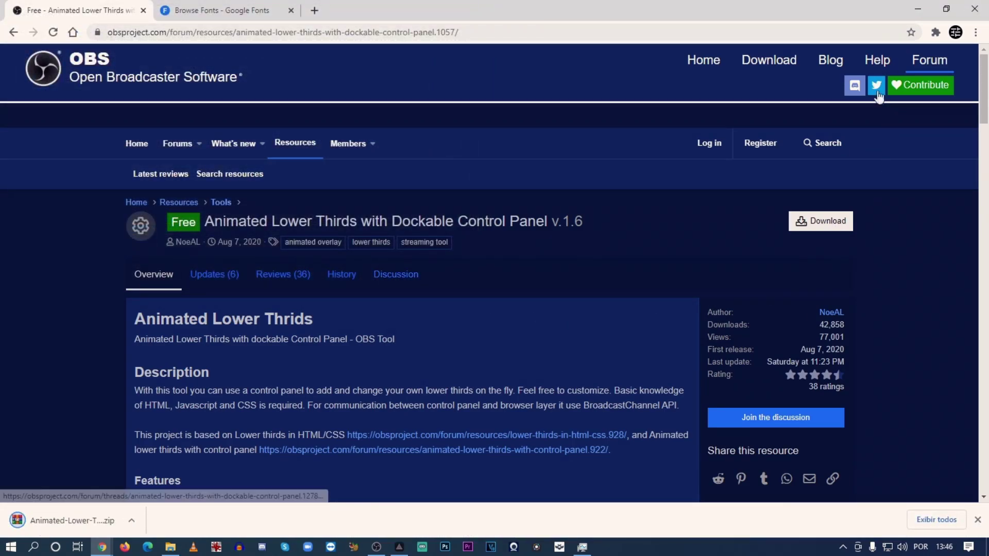
Step: Extract the downloaded ZIP on the desktop into its own Animated-Lower-Thirds_1.6 folder and place that folder beside the archive
left_click(921, 10)
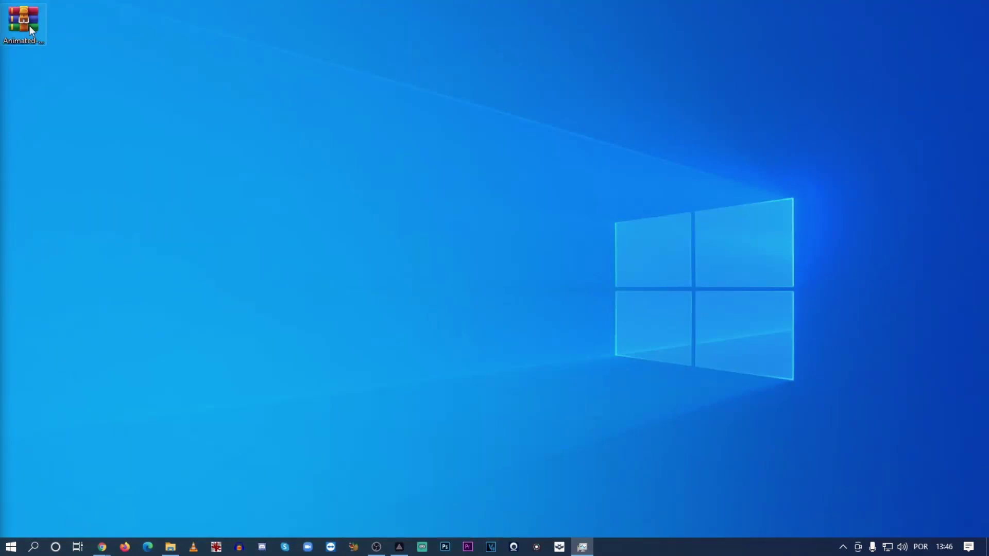
left_click_drag(354, 157, 388, 154)
right_click(392, 143)
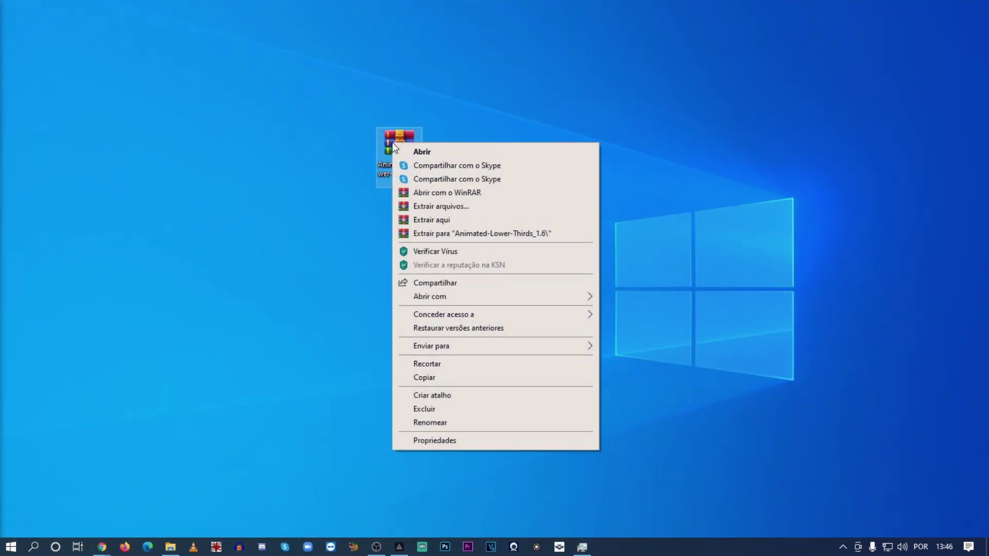
left_click(451, 235)
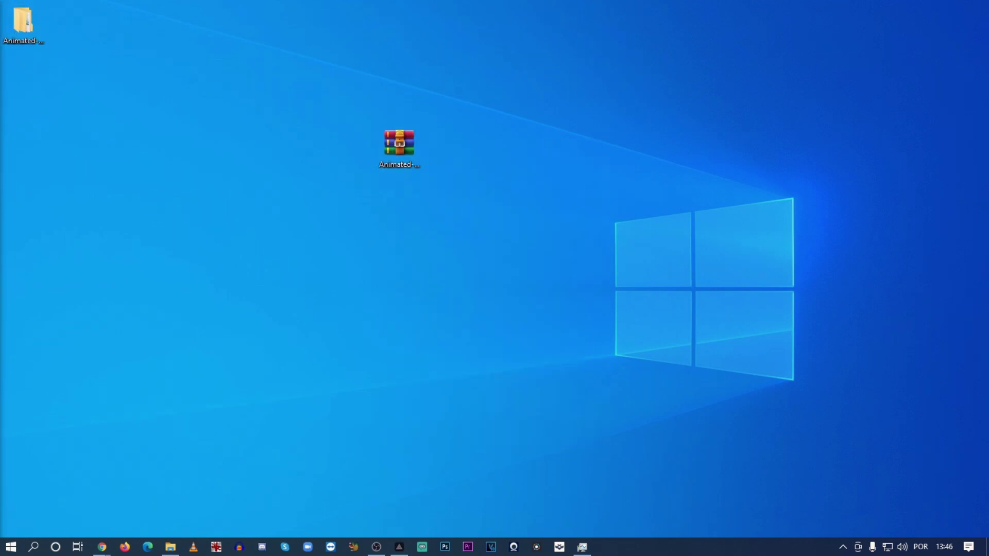
left_click_drag(471, 148, 461, 145)
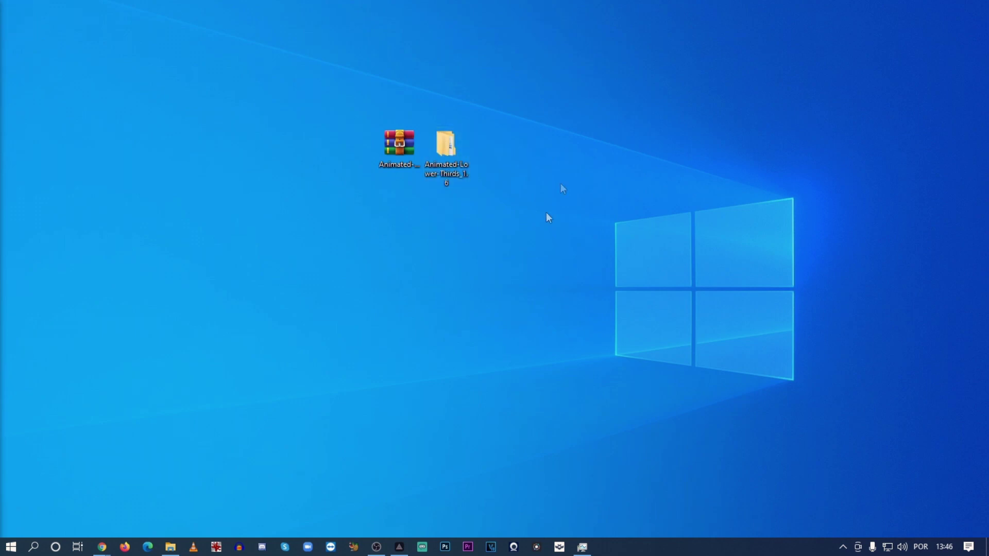
Step: Open the extracted Animated-Lower-Thirds_1.6 folder and go into Animated-Lower-Thirds, down to the lower thirds subfolder
double_click(447, 153)
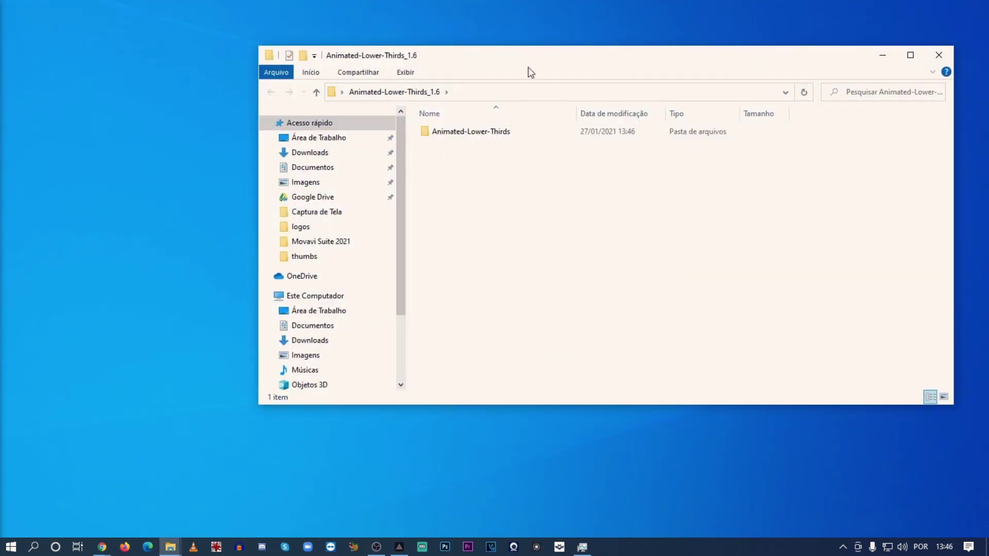
left_click_drag(528, 67, 434, 60)
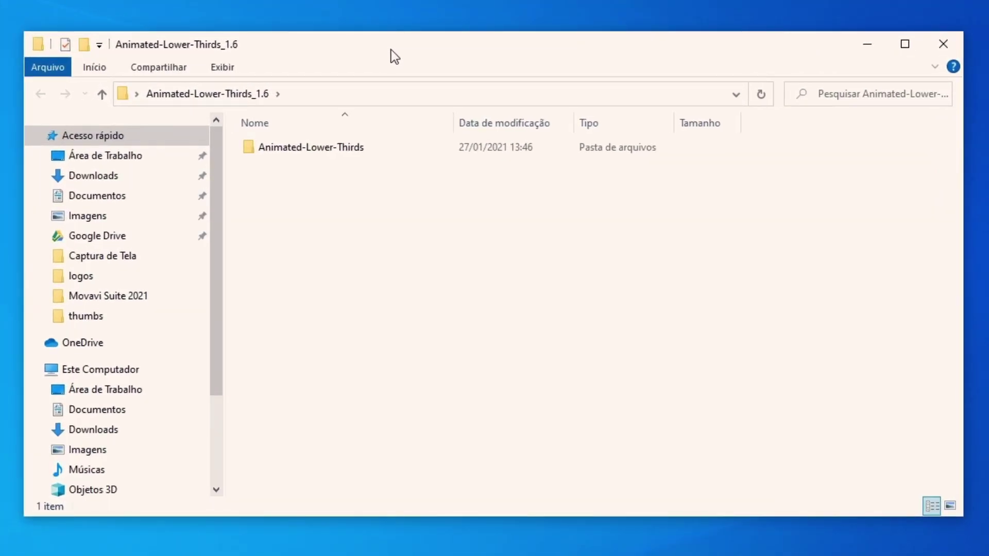
double_click(336, 155)
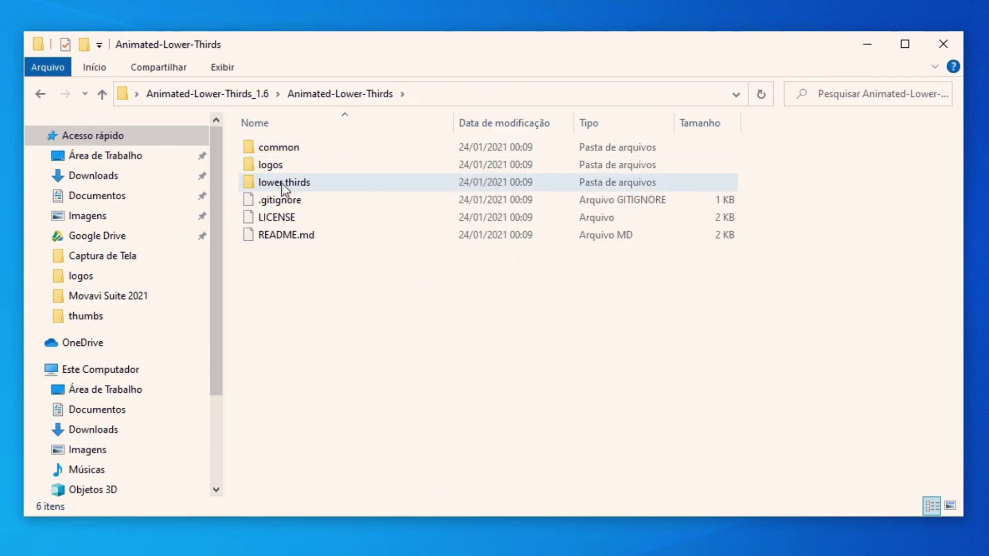
double_click(307, 184)
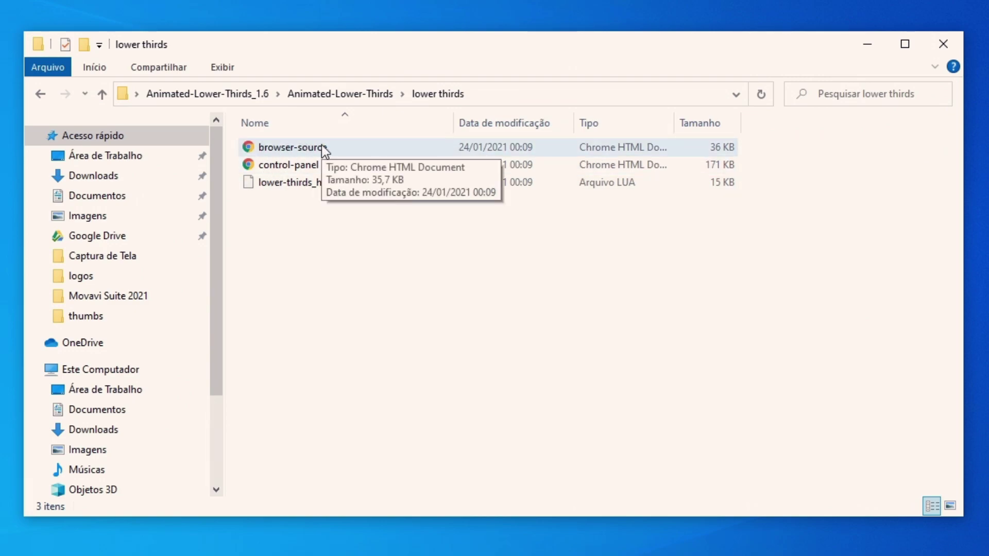
Step: Open the control-panel file in Chrome and copy its local file address
double_click(282, 164)
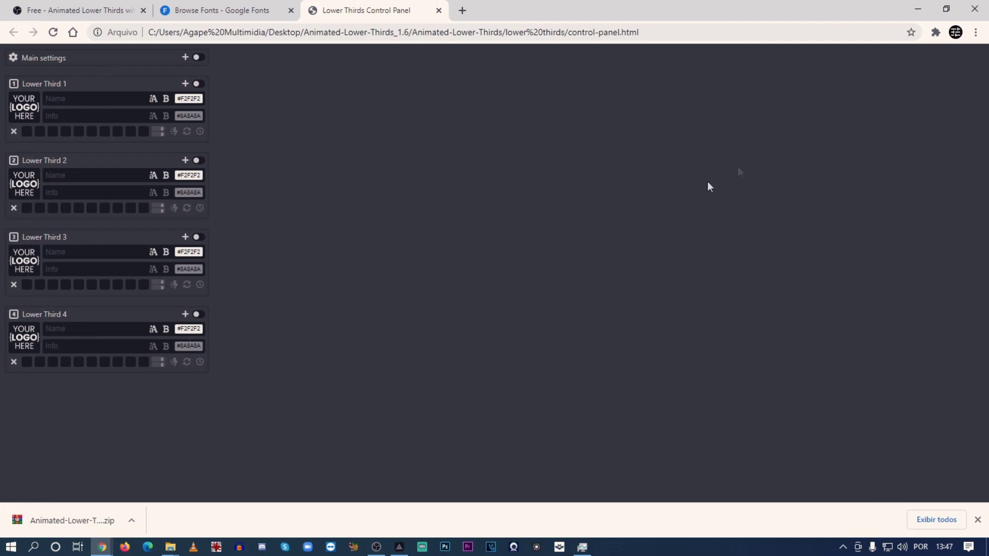
left_click(657, 34)
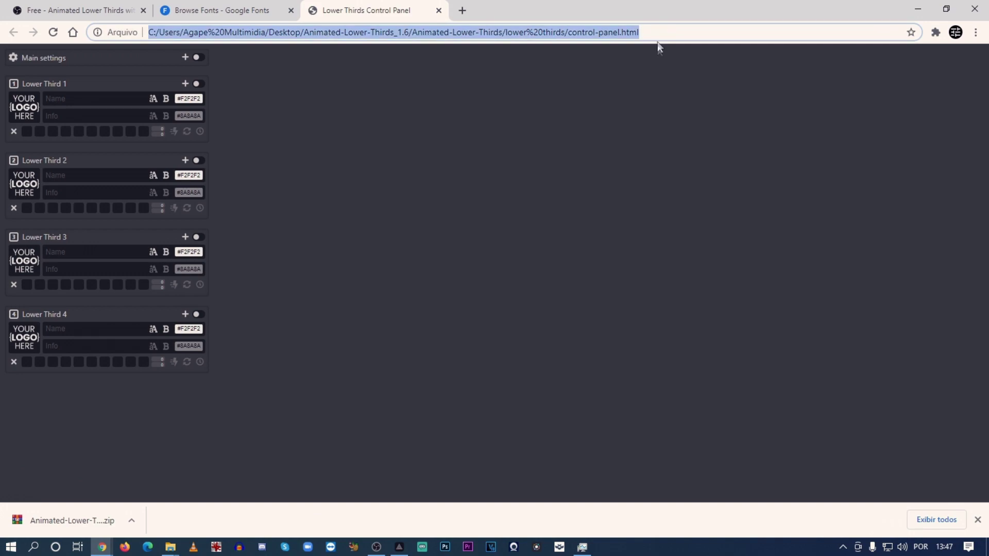
right_click(603, 34)
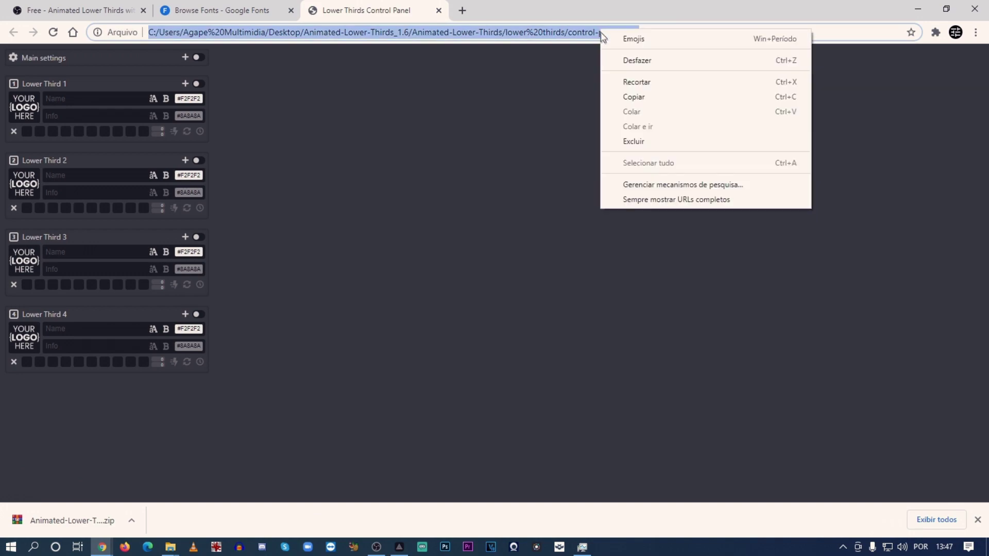
left_click(632, 98)
left_click(914, 7)
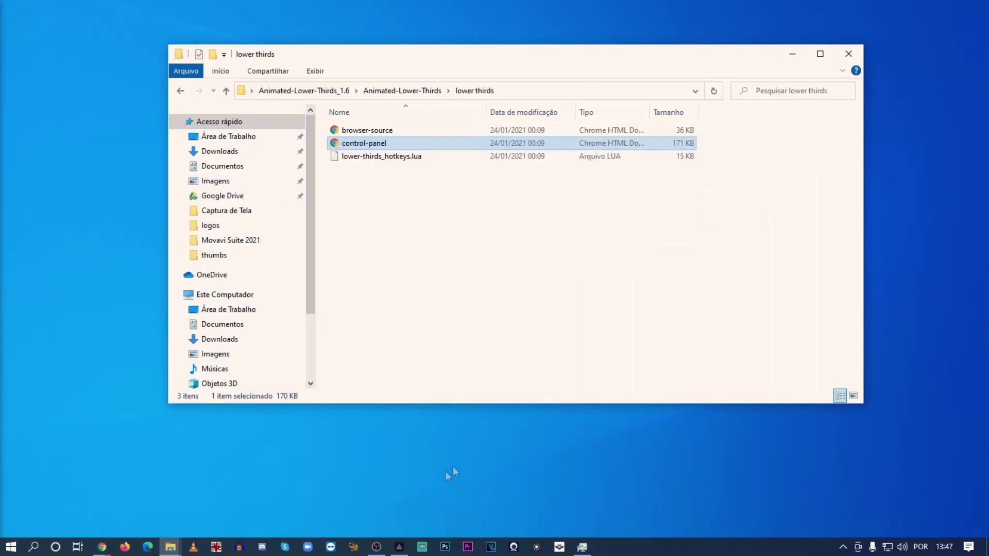
Step: In OBS, add a custom URL dock named "Lower Thirds" using the copied control-panel.html address, and close the dock settings
left_click(376, 547)
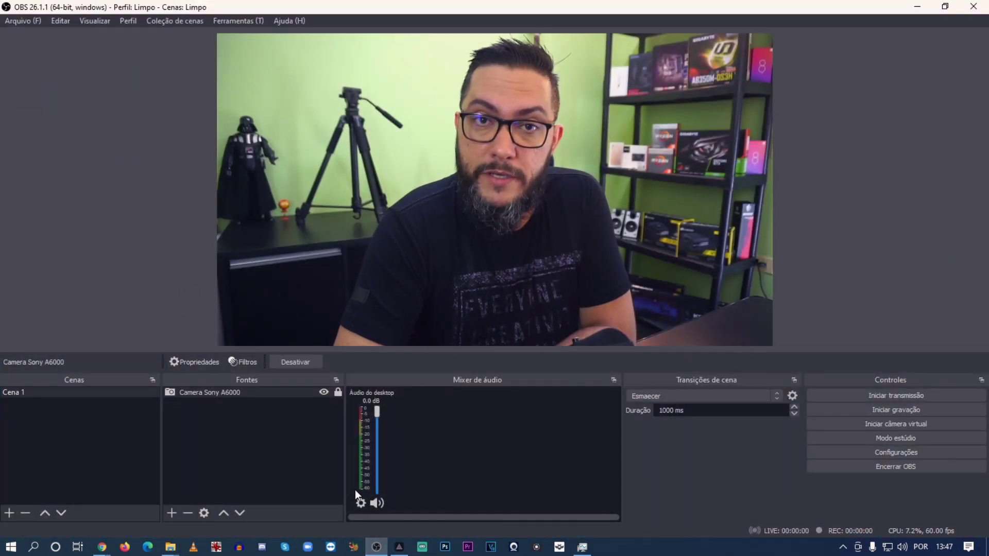
left_click(87, 22)
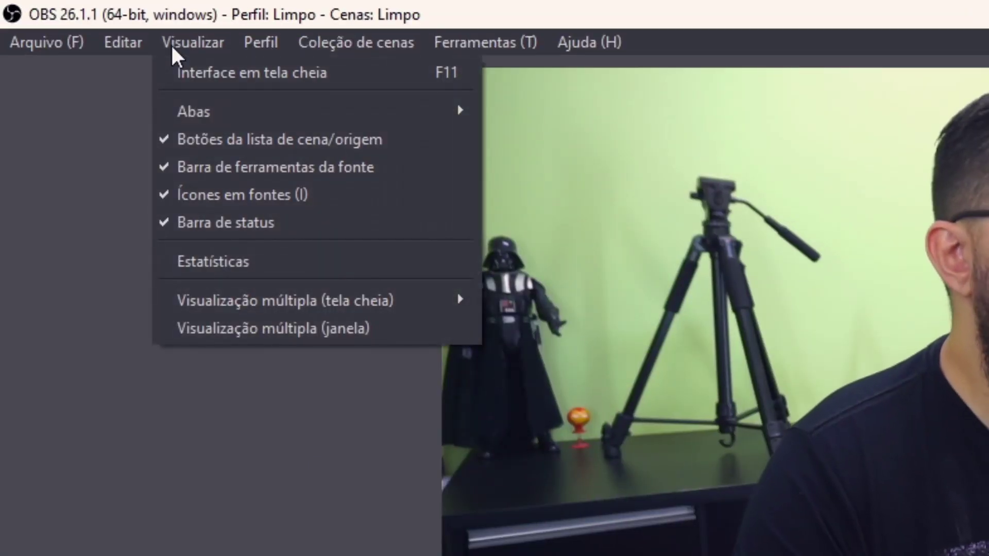
mouse_move(188, 115)
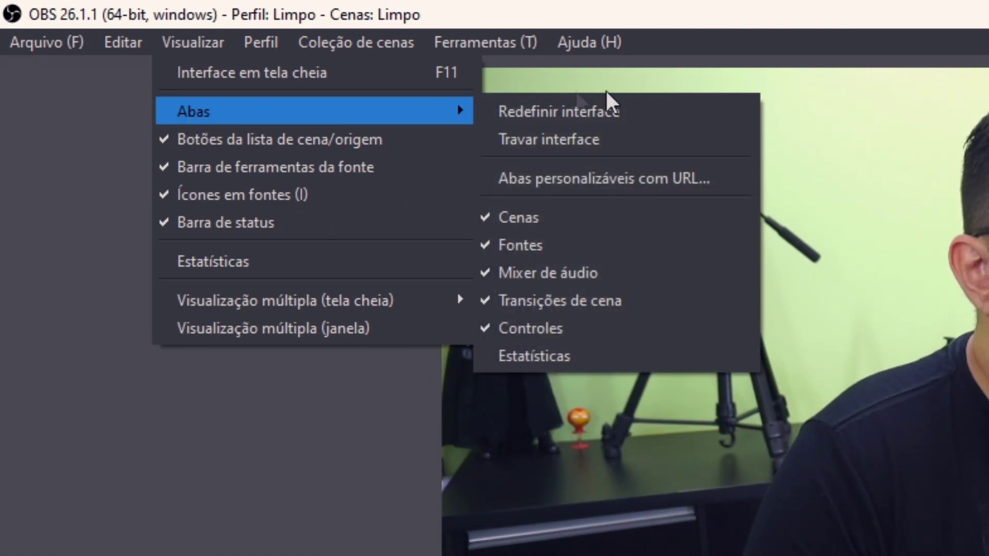
left_click(562, 181)
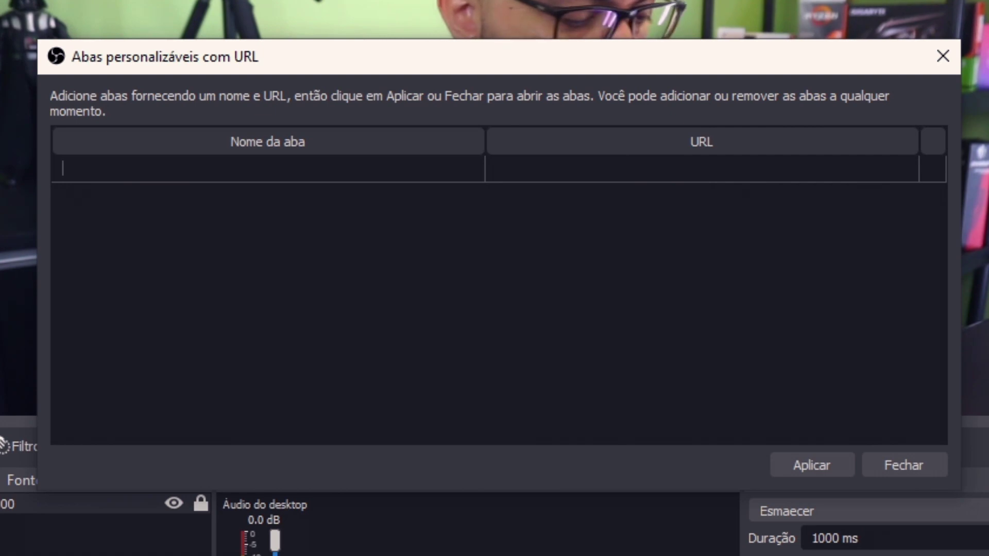
type("Lower Thirds")
left_click(536, 169)
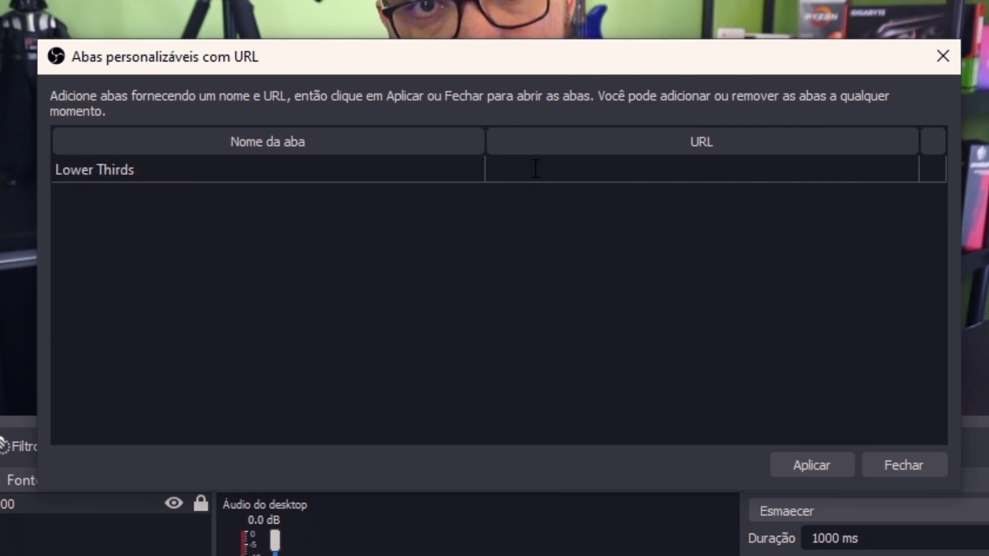
key("ctrl+v")
left_click(812, 465)
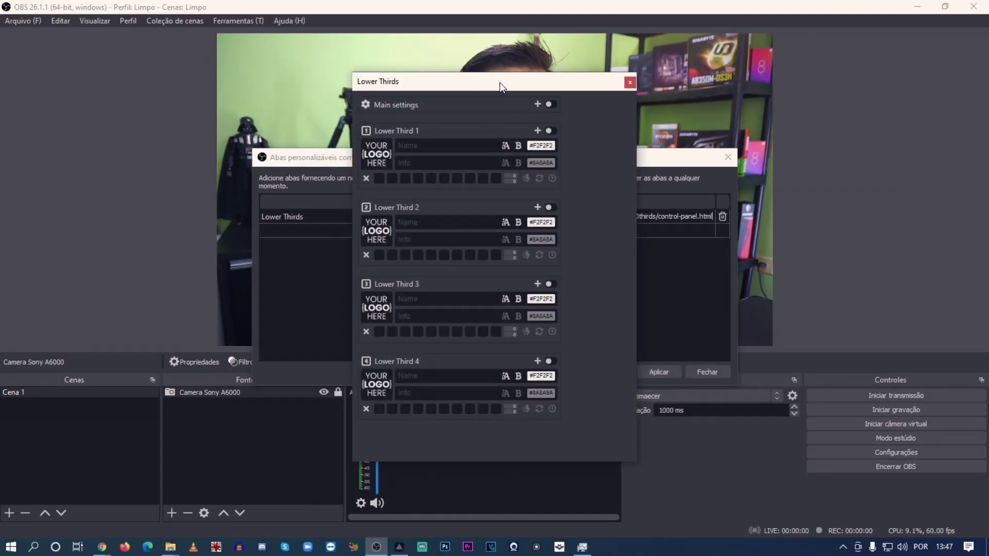
left_click_drag(500, 82, 520, 91)
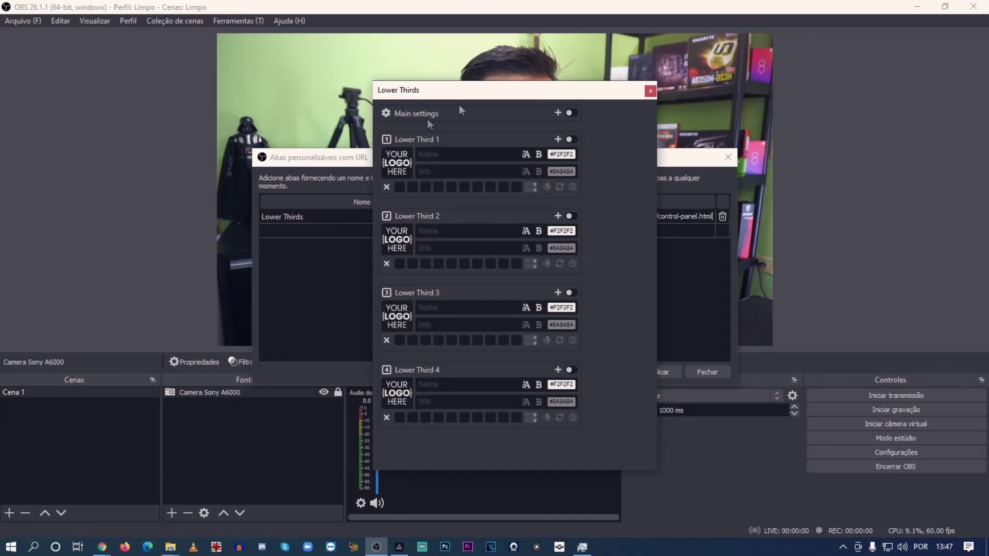
left_click(705, 372)
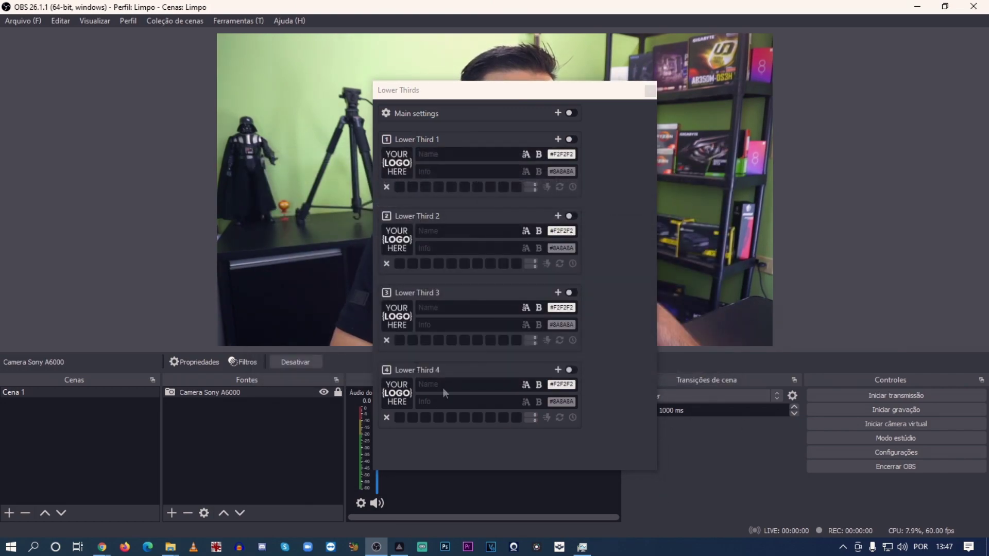
Step: Dock the floating Lower Thirds panel along the left side of the video preview
left_click_drag(440, 95, 200, 86)
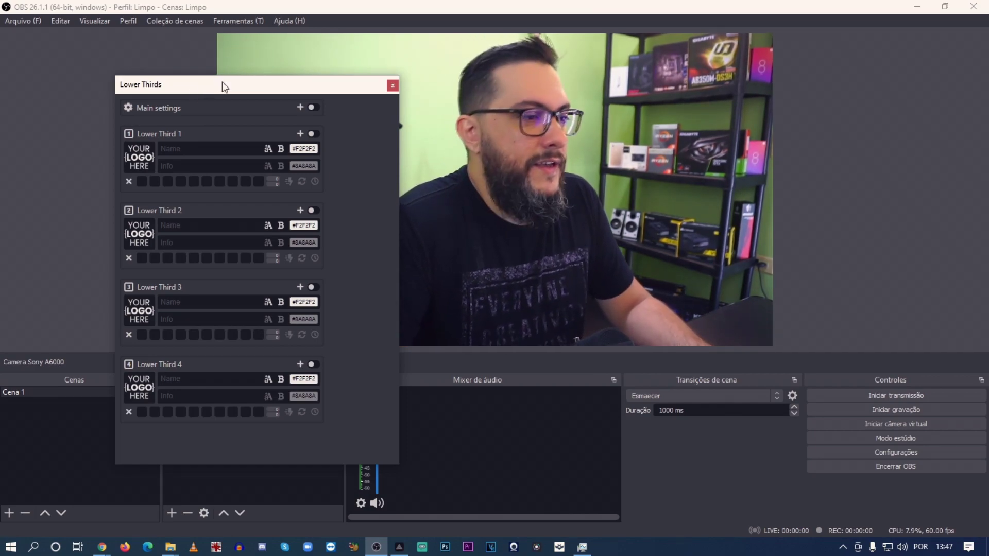
left_click_drag(227, 89, 24, 77)
mouse_move(258, 157)
left_mouse_down()
mouse_move(270, 158)
mouse_move(260, 156)
left_mouse_up()
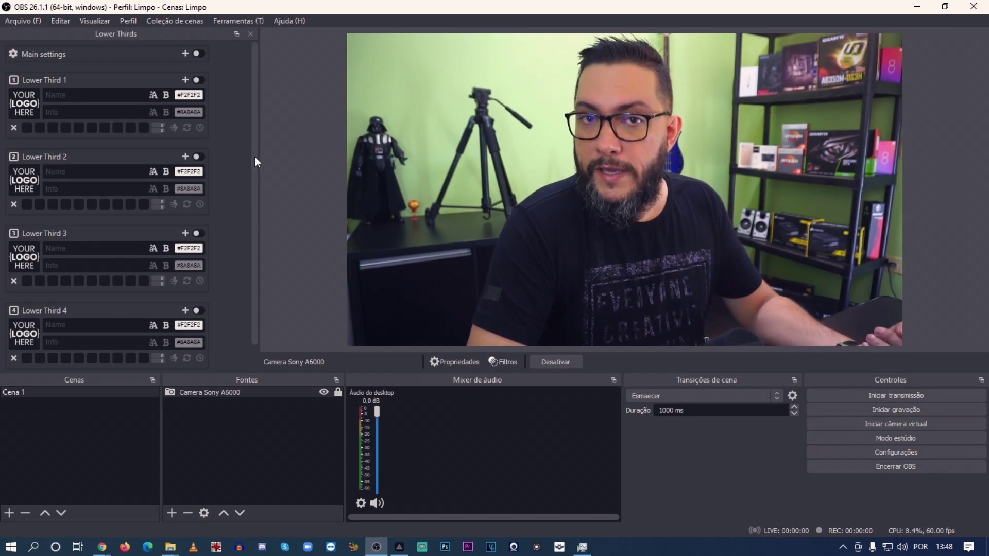
Step: Open the browser-source file from the lower thirds folder in Chrome, copy its local file address and return to OBS
mouse_move(170, 546)
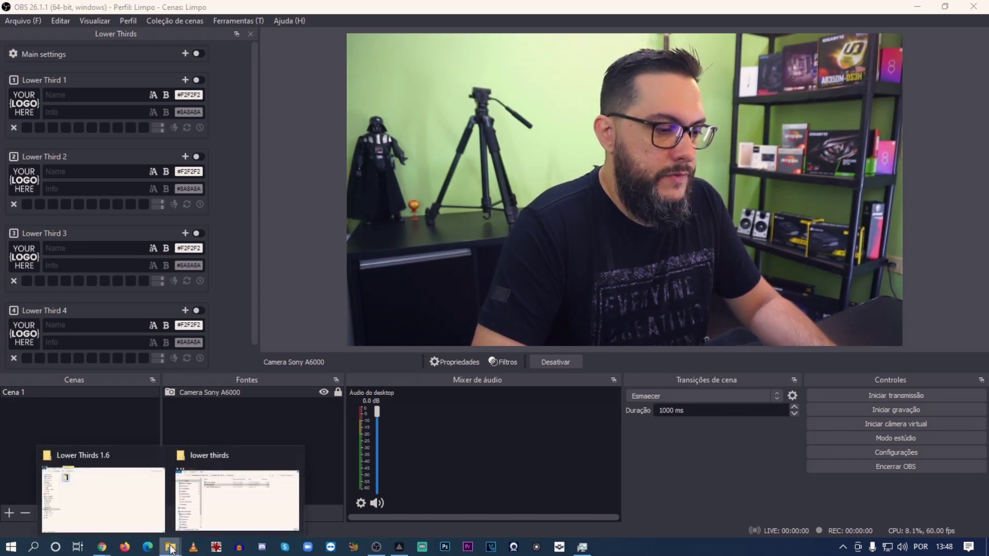
left_click(224, 505)
left_click(468, 234)
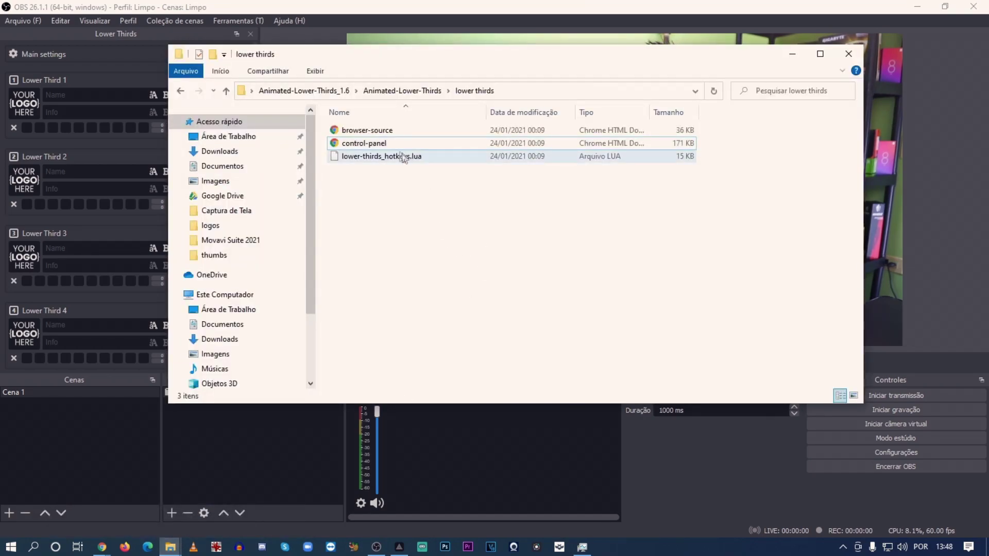
double_click(374, 135)
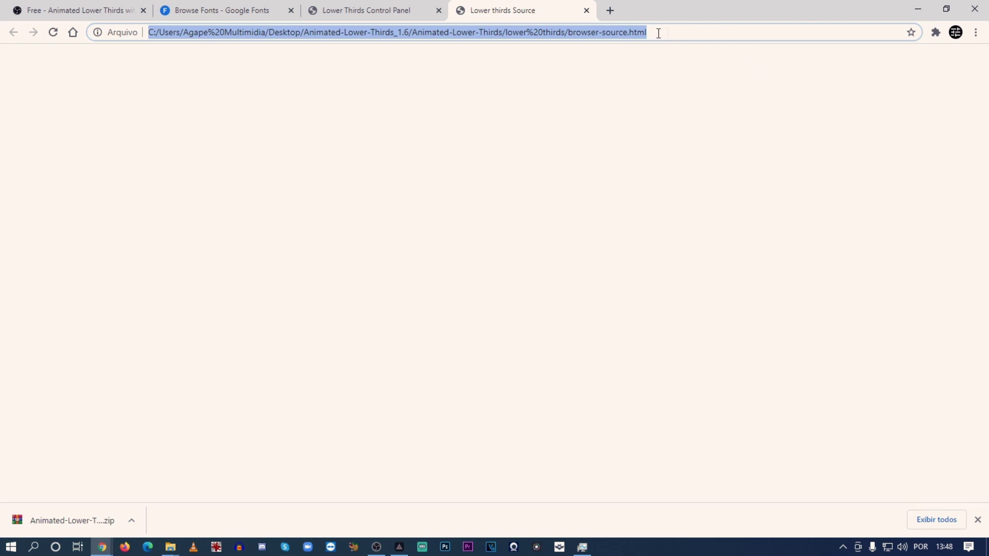
right_click(577, 29)
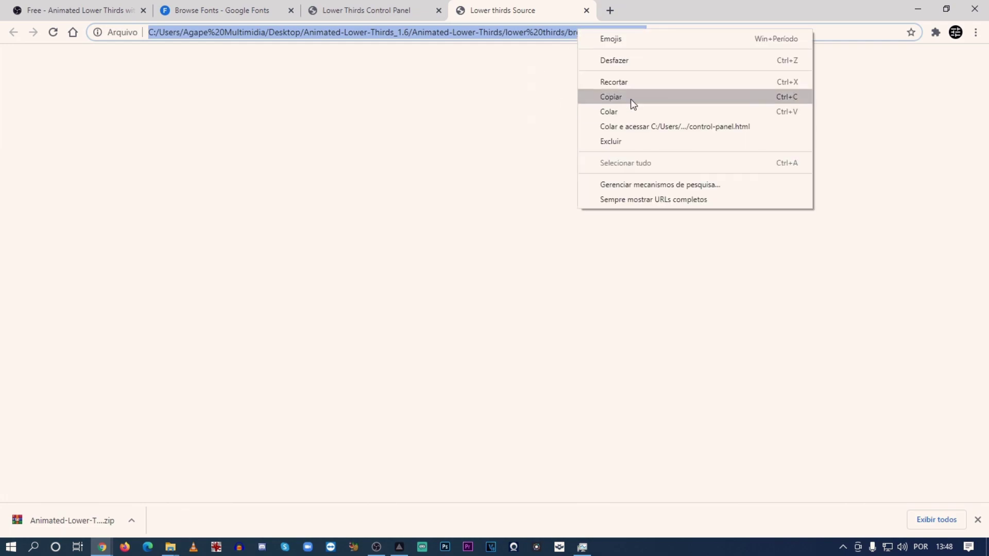
left_click(631, 99)
left_click(926, 5)
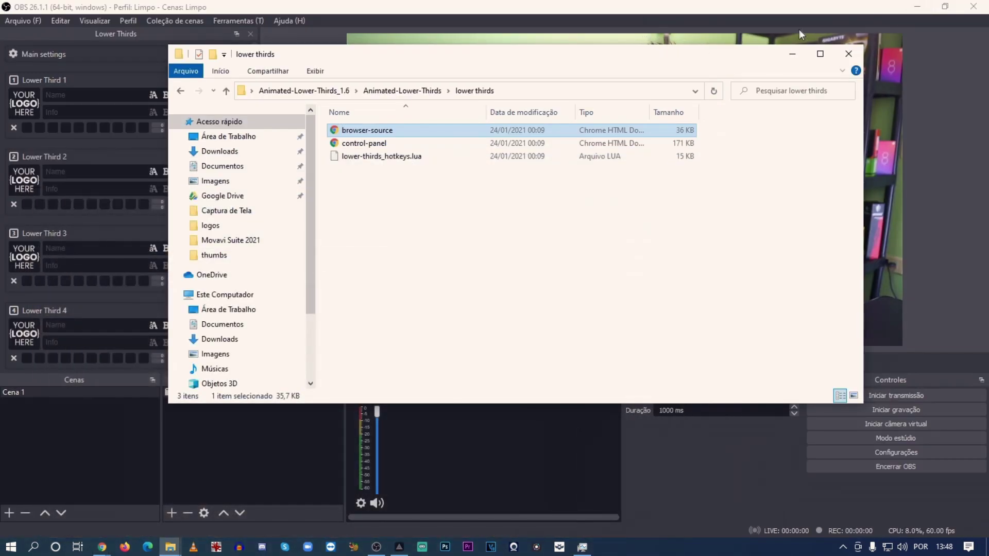
left_click(792, 53)
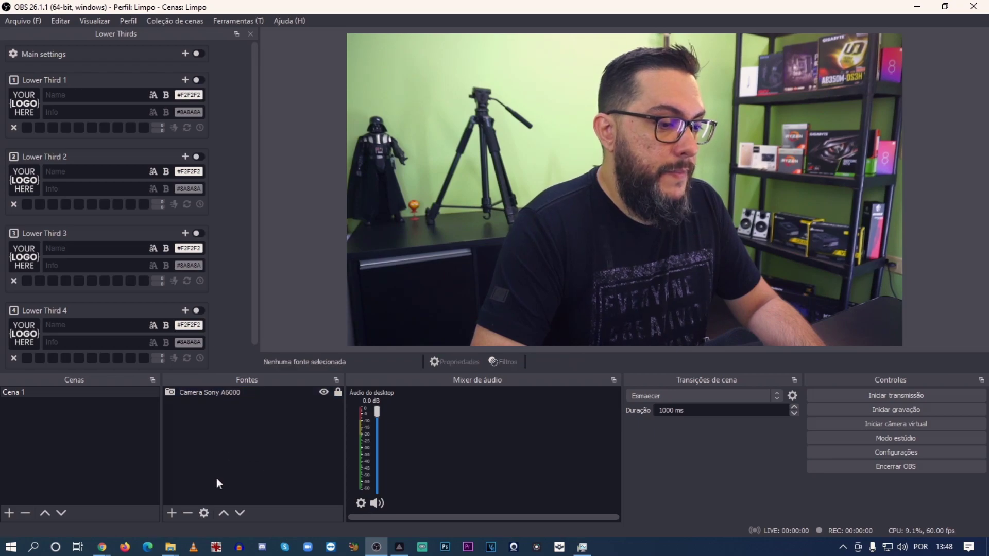
Step: Add a new browser source named "lowers thirds" to the scene
left_click(171, 513)
left_click(200, 440)
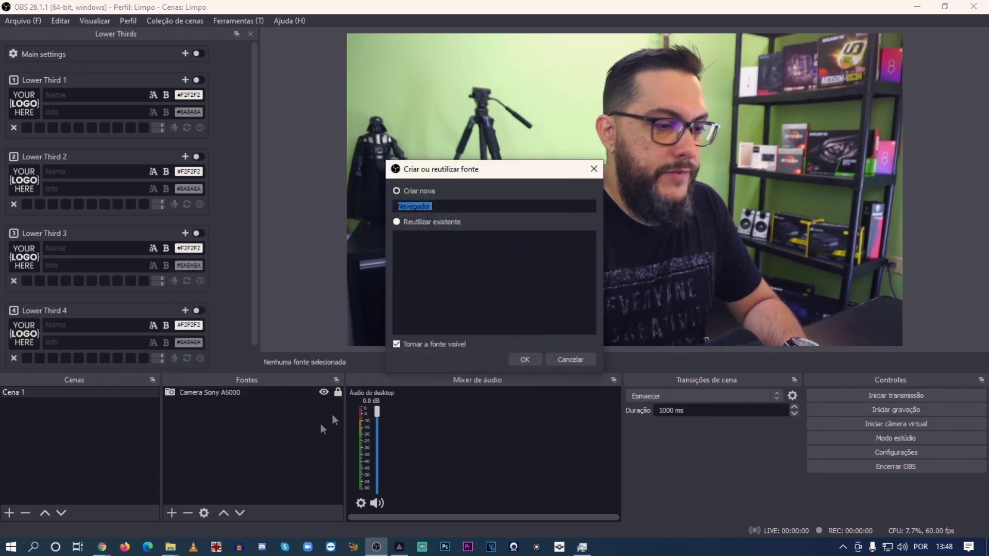
type("low")
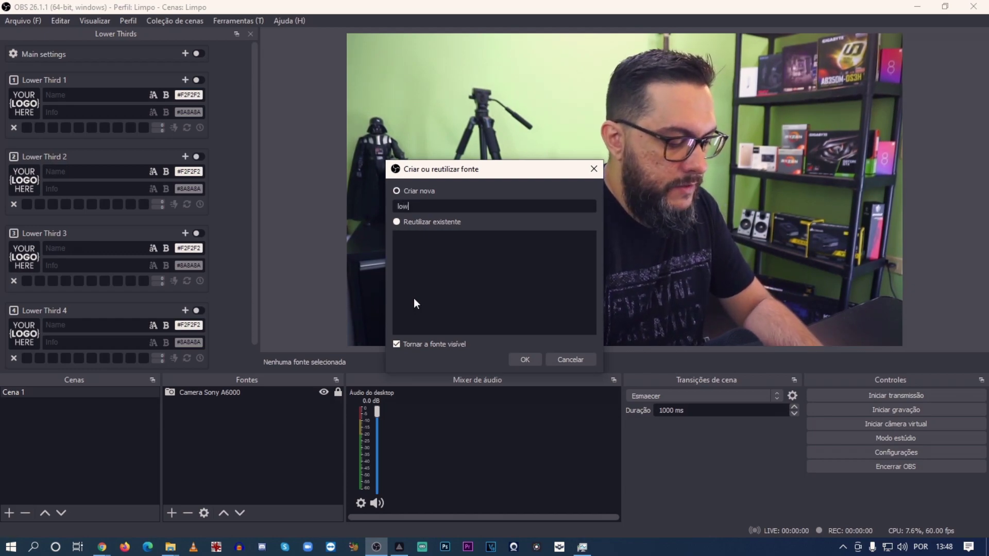
type("ers thirds")
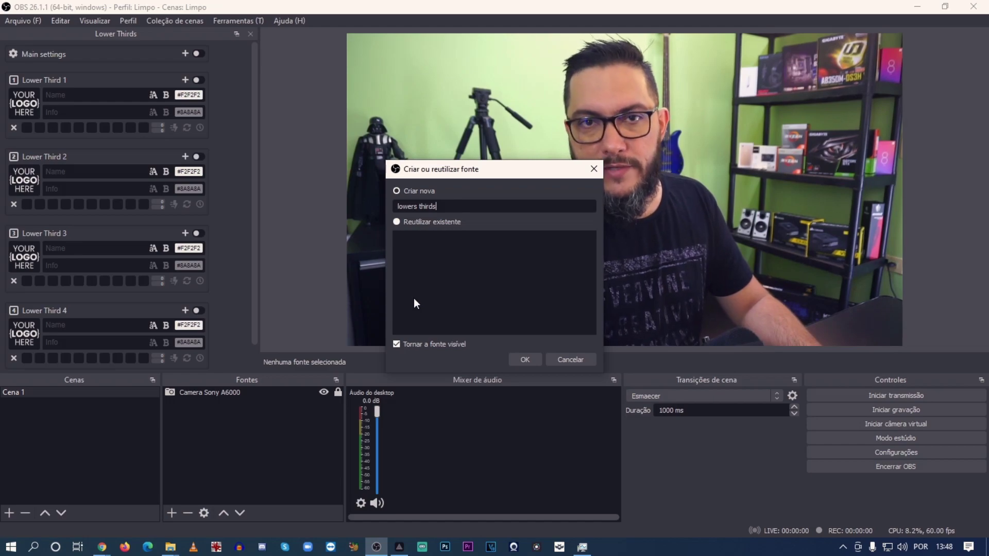
key("Return")
left_click_drag(472, 87, 330, 50)
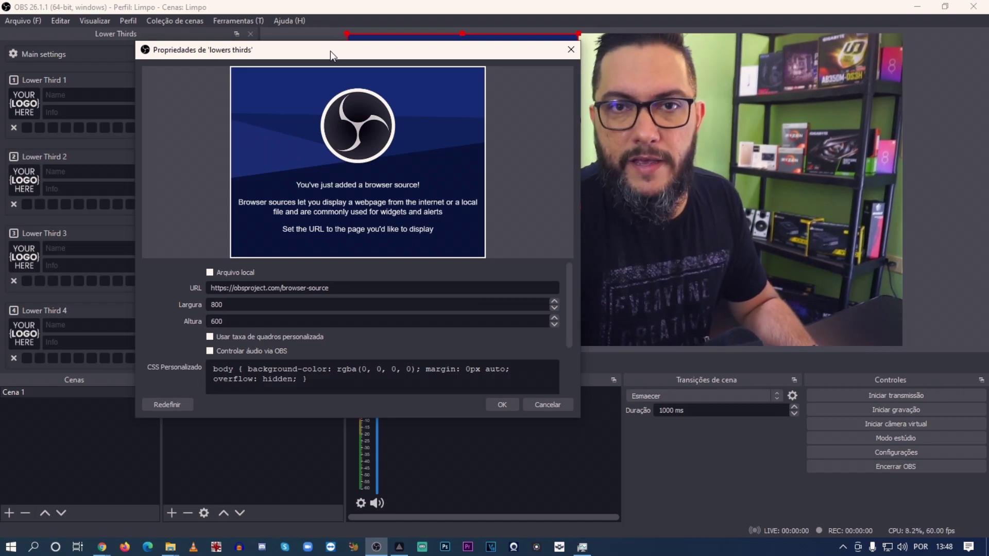
left_click_drag(371, 55, 296, 52)
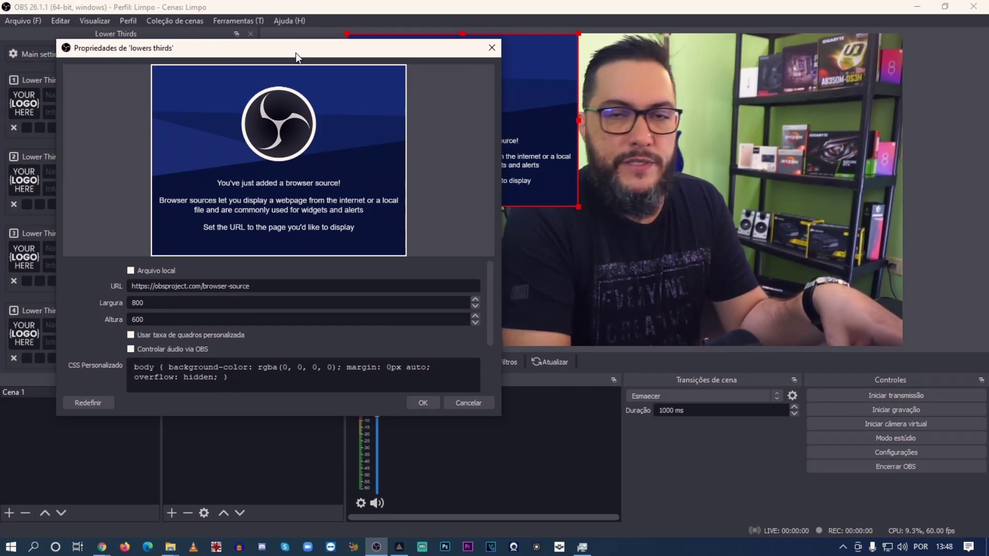
left_click(274, 284)
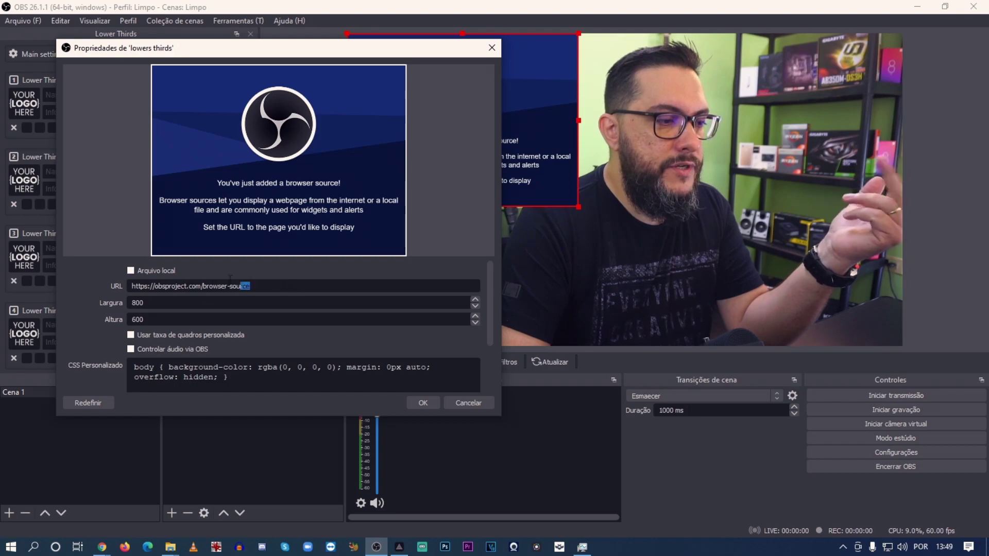
left_click_drag(251, 286, 119, 285)
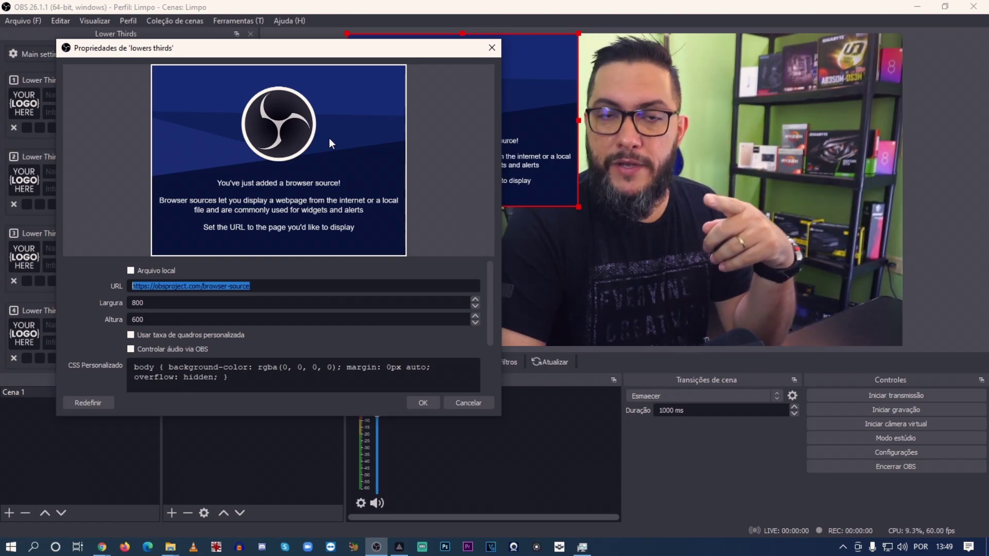
left_click(457, 401)
Step: Check the browser hardware acceleration option in the advanced OBS settings and close the settings
left_click(846, 451)
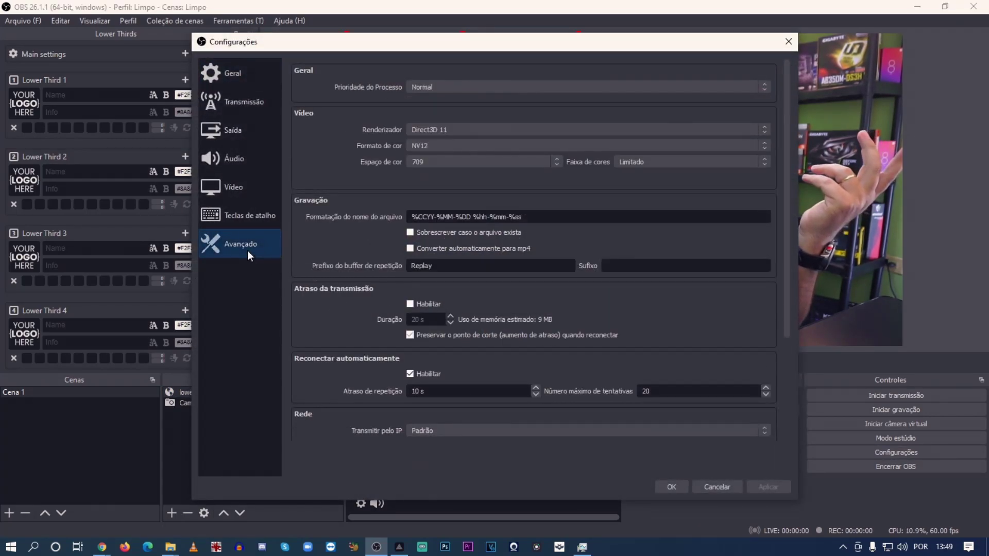
scroll(777, 292, "down", 5)
scroll(775, 336, "down", 1)
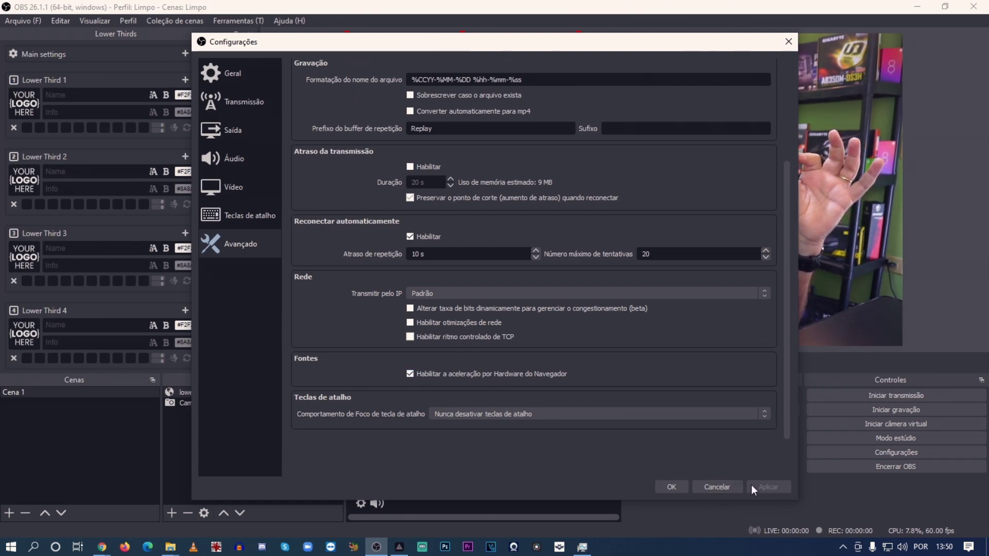
left_click(789, 41)
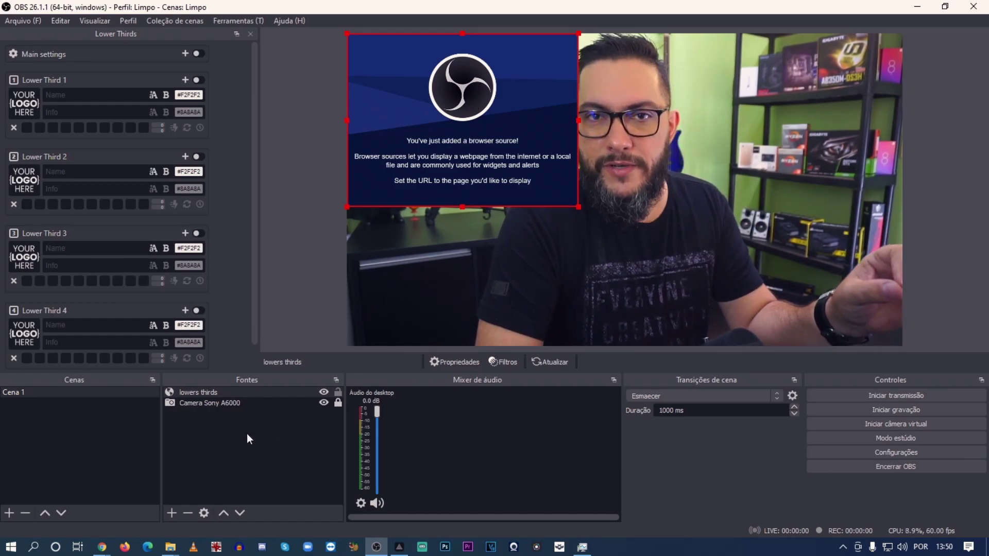
Step: In the "lowers thirds" source properties, replace the URL with the copied browser-source.html address and set the size to 1920 by 1080
double_click(193, 392)
left_click_drag(503, 81, 487, 70)
left_click_drag(450, 313, 259, 312)
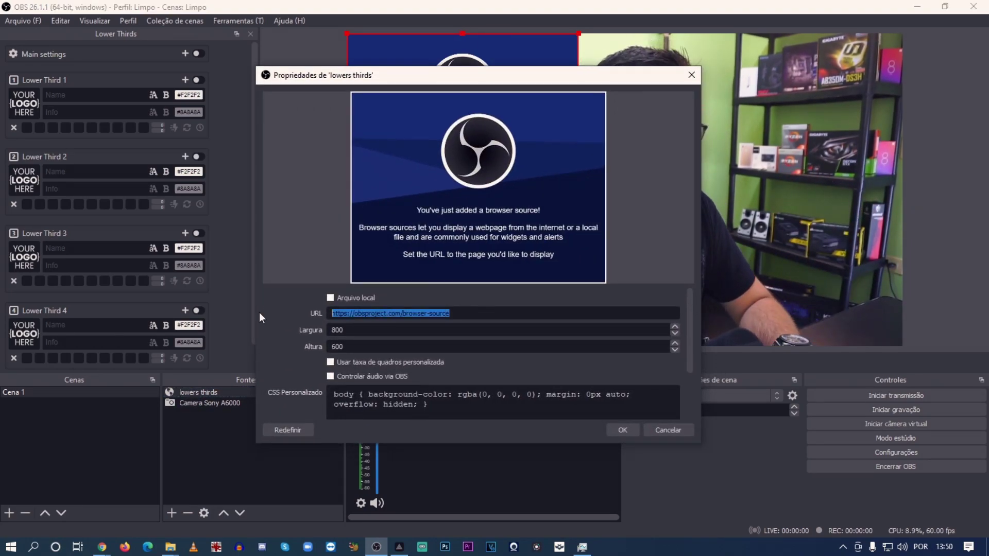
key("ctrl+v")
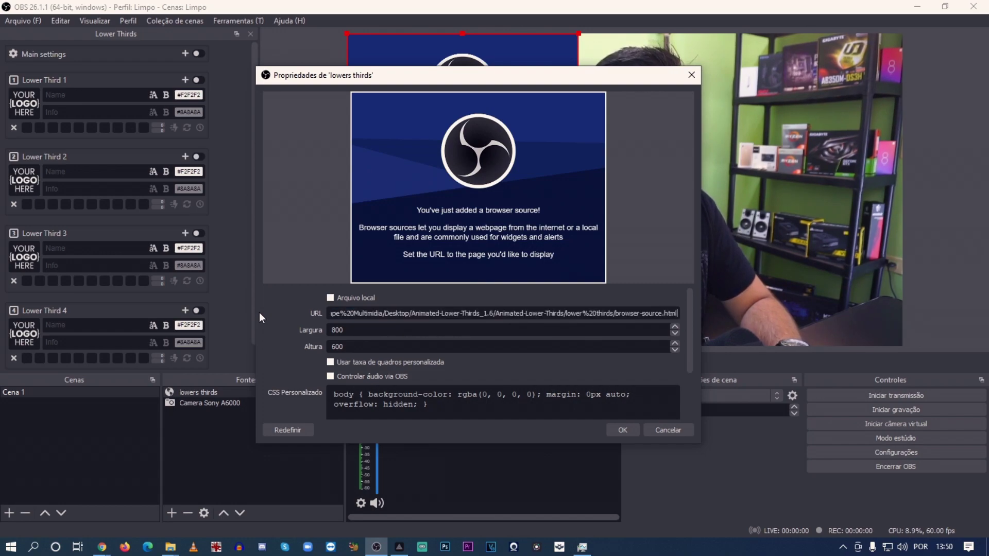
type("1920")
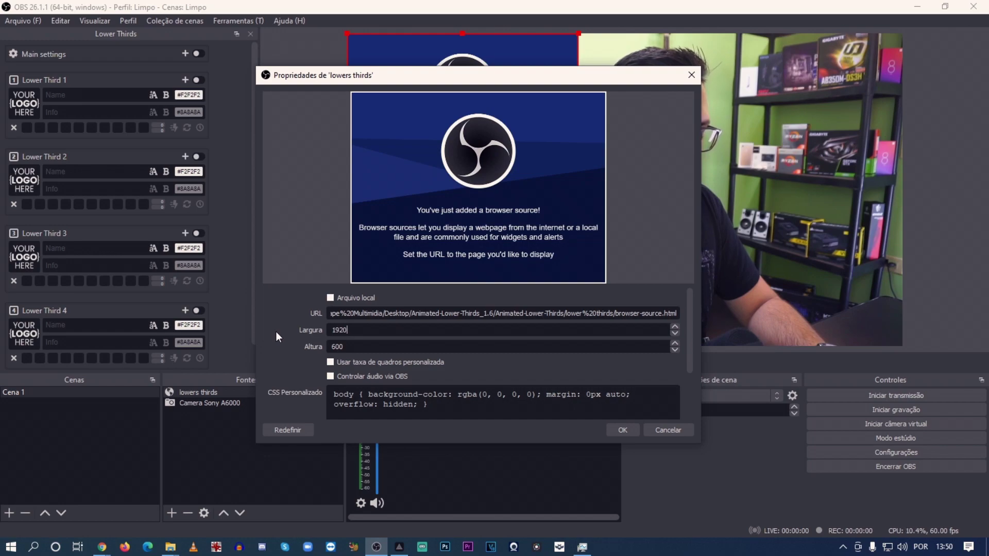
key("Tab")
type("1080")
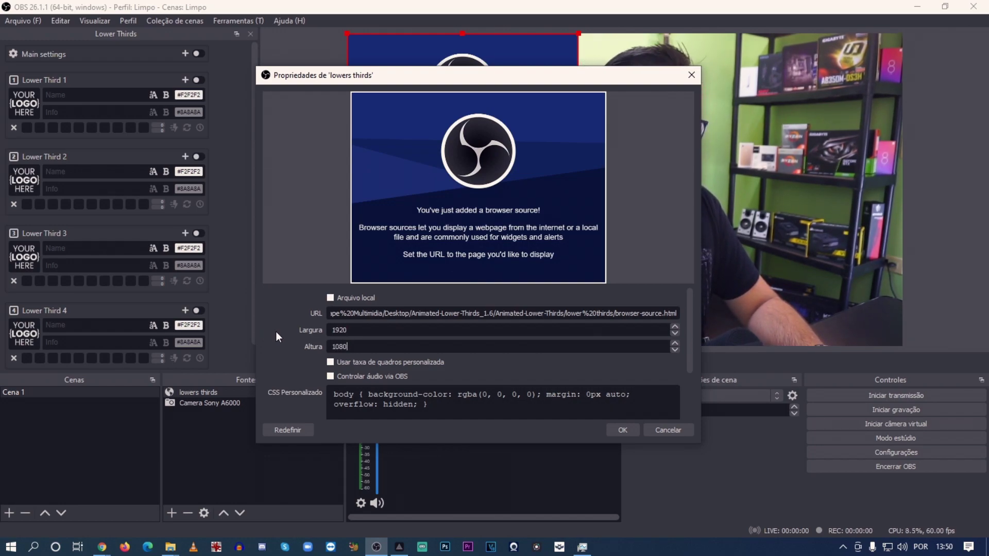
key("Tab")
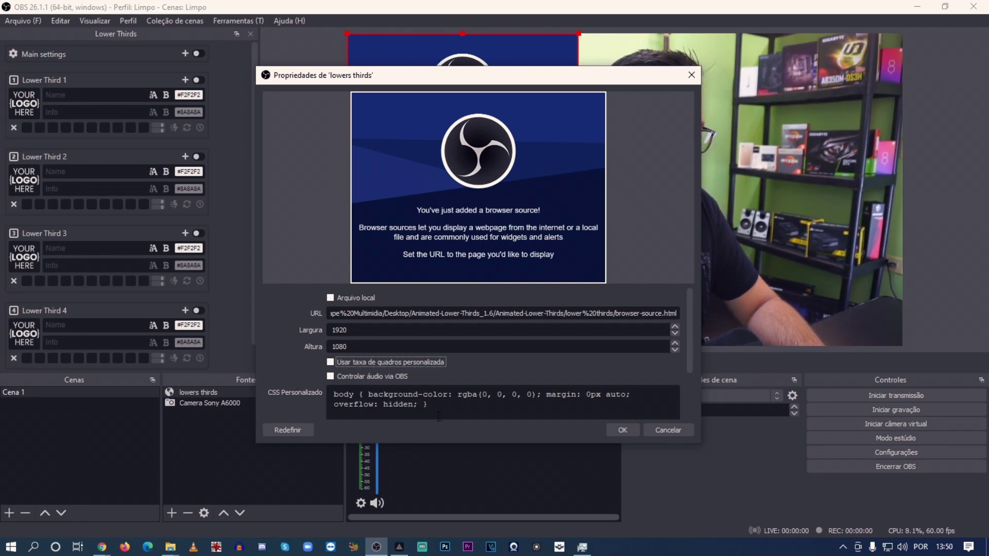
Step: Clear the source's custom CSS, enable refreshing the browser when the scene becomes active, and confirm the properties
left_click_drag(687, 295, 689, 330)
key("ctrl+a")
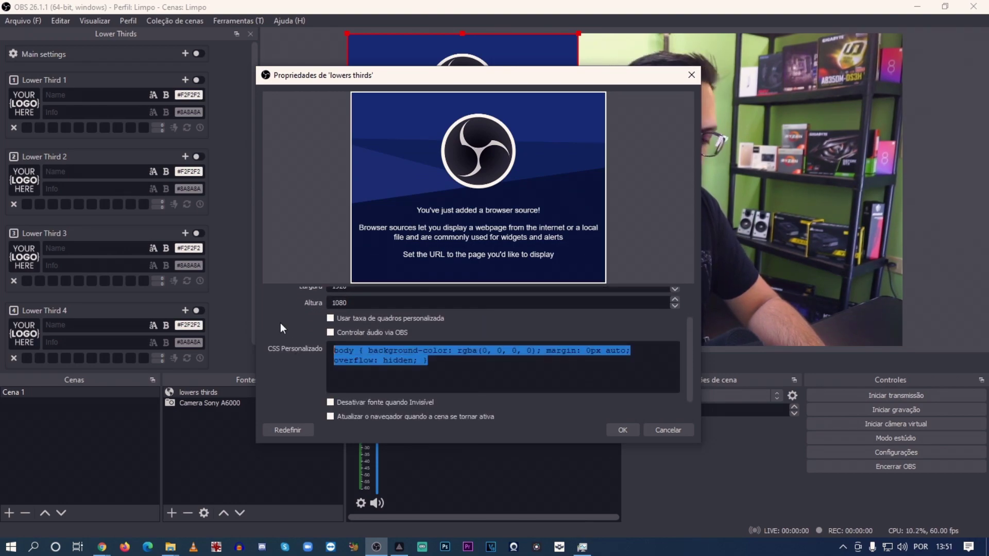
key("BackSpace")
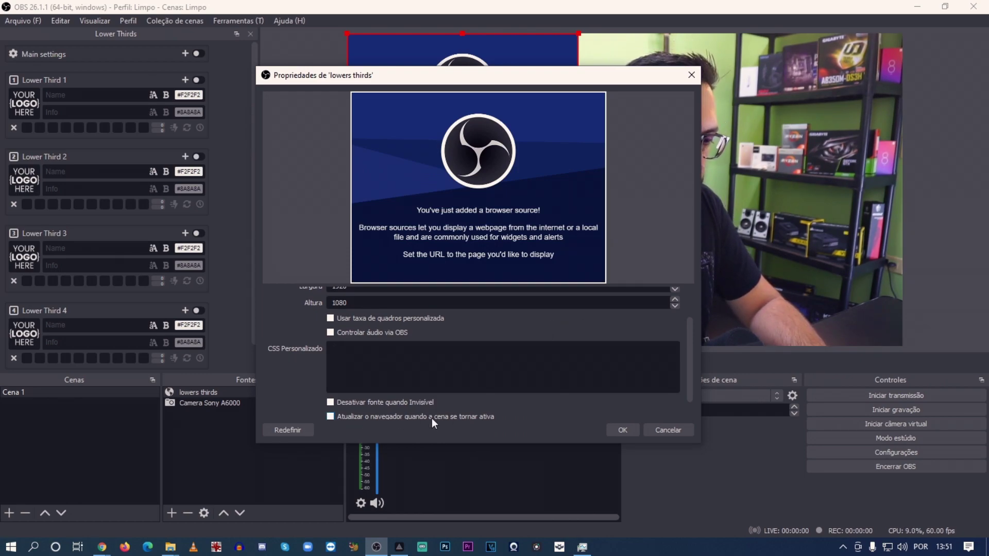
left_click(330, 416)
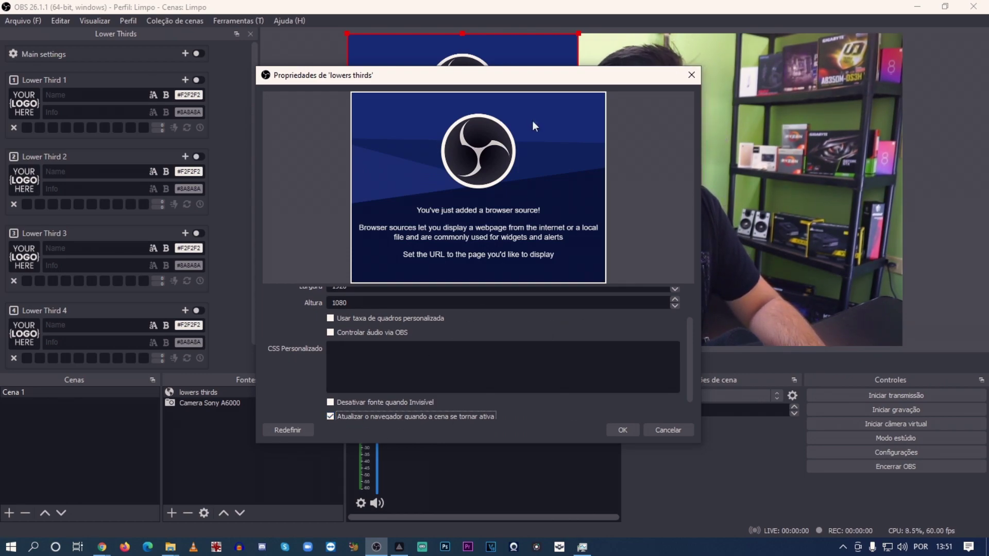
left_click_drag(543, 78, 404, 54)
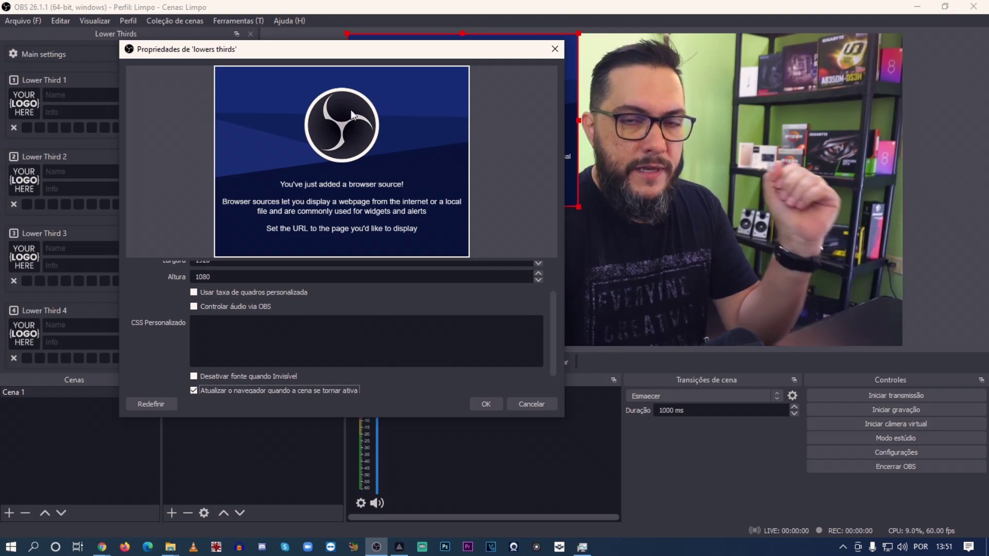
left_click(484, 404)
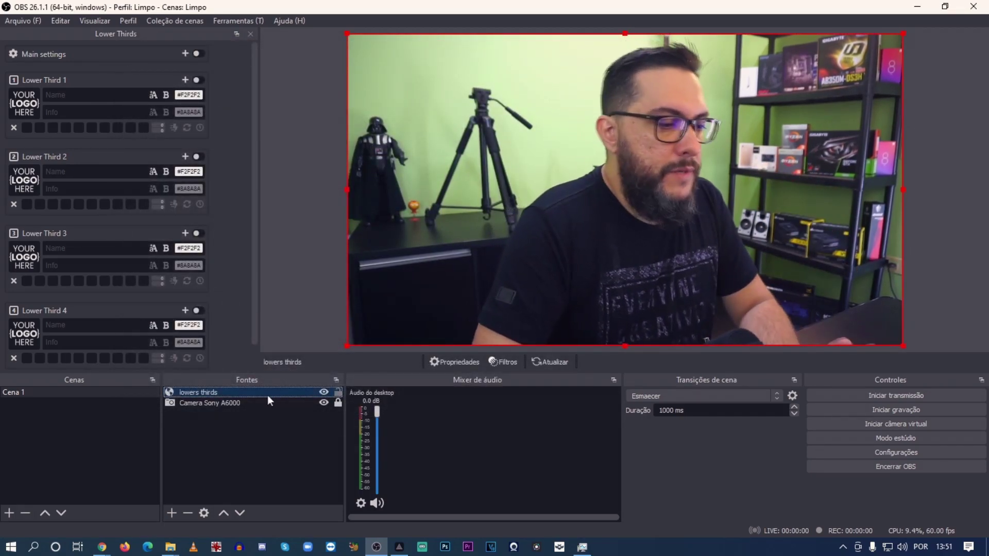
Step: Lock the "lowers thirds" source in the scene's source list
left_click(338, 391)
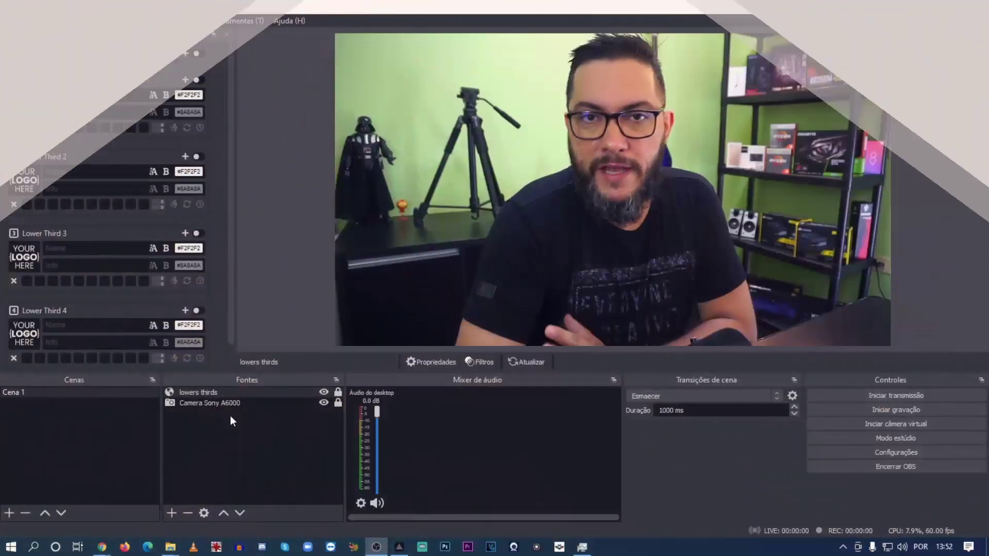
left_click(202, 412)
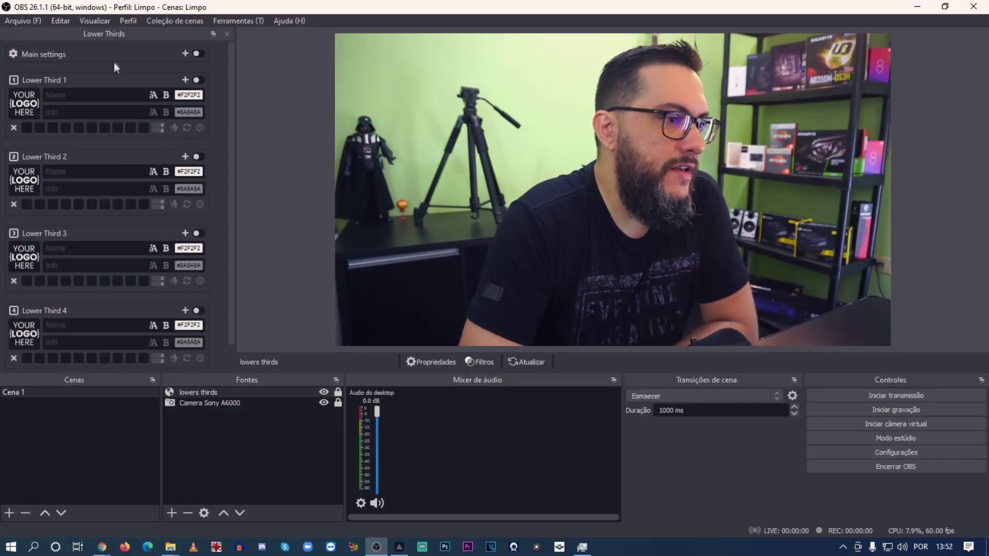
Step: Expand the Lower Thirds main settings with their additional options, and set Global Times to 2 with an active time of 600
left_click(185, 54)
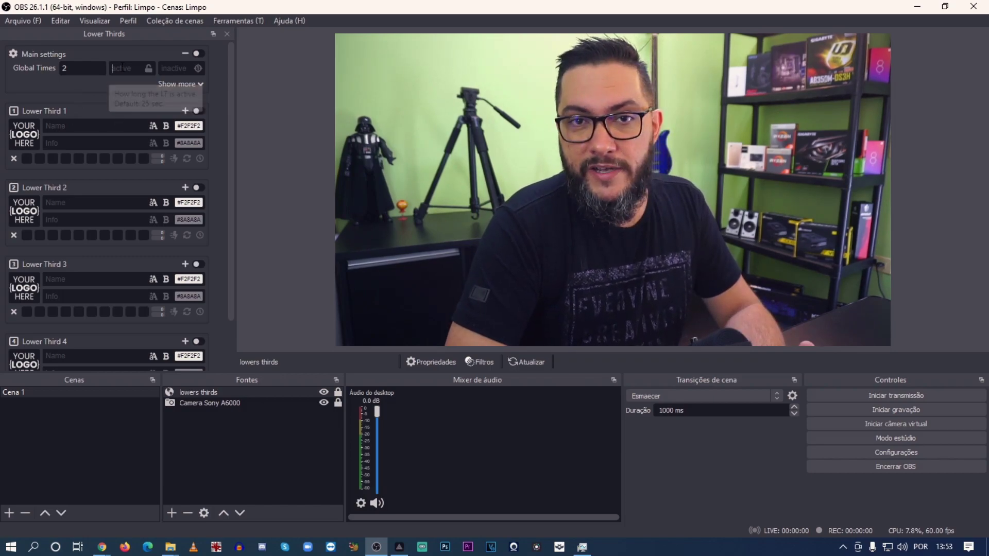
left_click(122, 65)
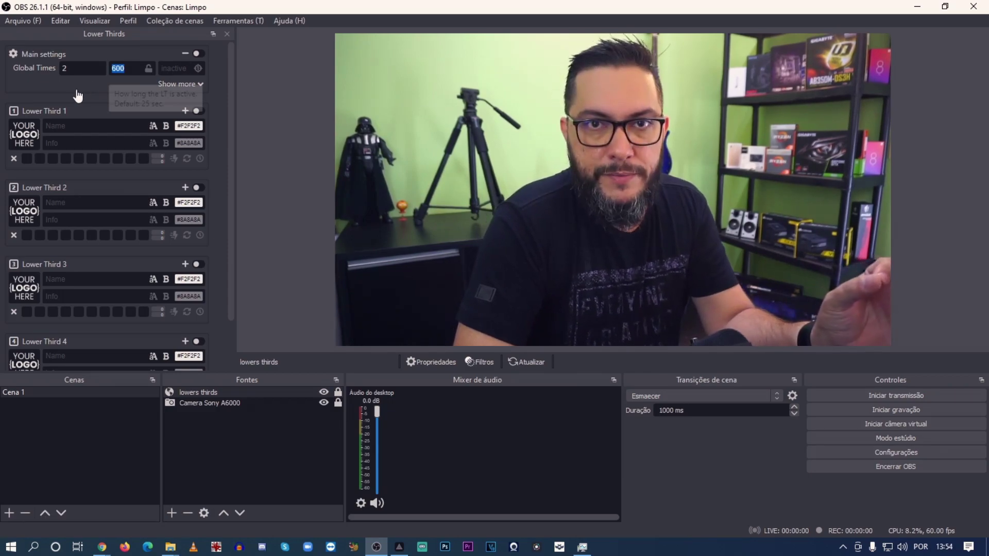
left_click(173, 70)
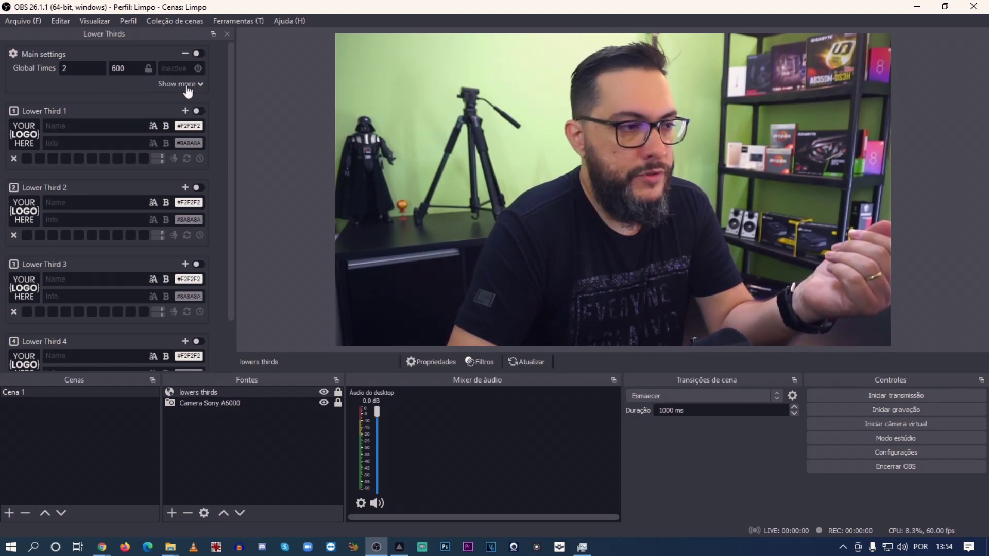
left_click(186, 87)
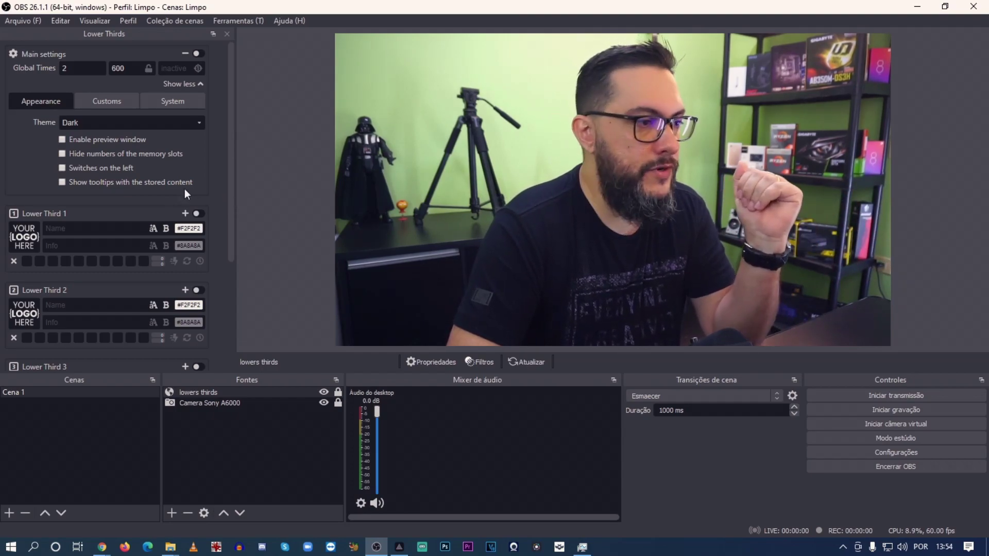
Step: View the available themes, try out the preview window option, and disable it again
left_click(200, 124)
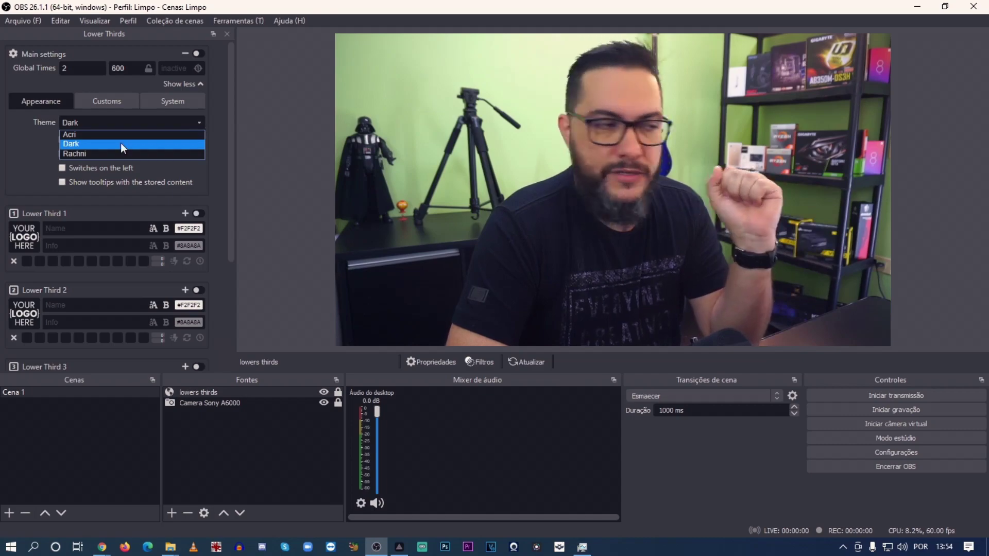
left_click(38, 141)
left_click(61, 139)
left_click(199, 365)
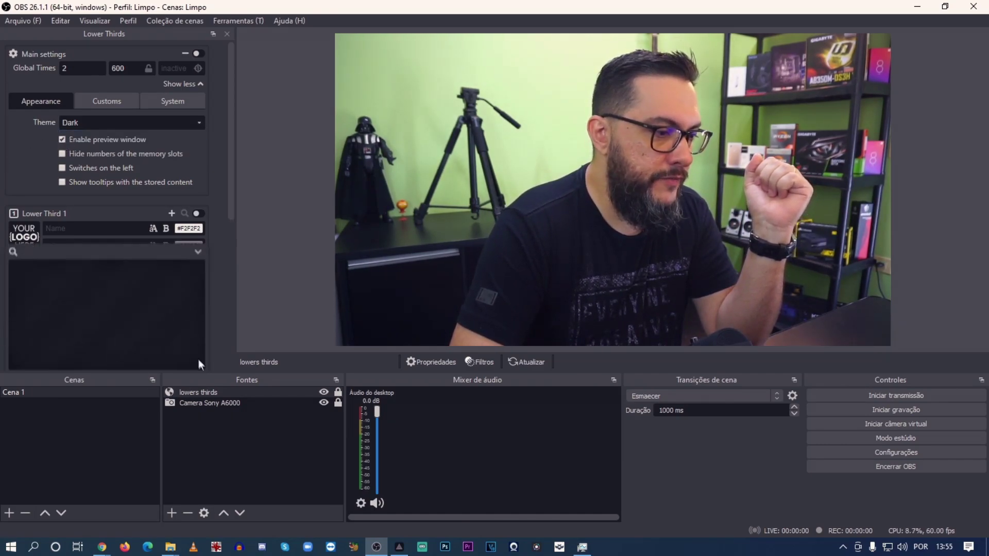
left_click(200, 248)
left_click(62, 140)
Step: Try the options that hide the memory slot numbers and place the switches on the left
left_click(61, 154)
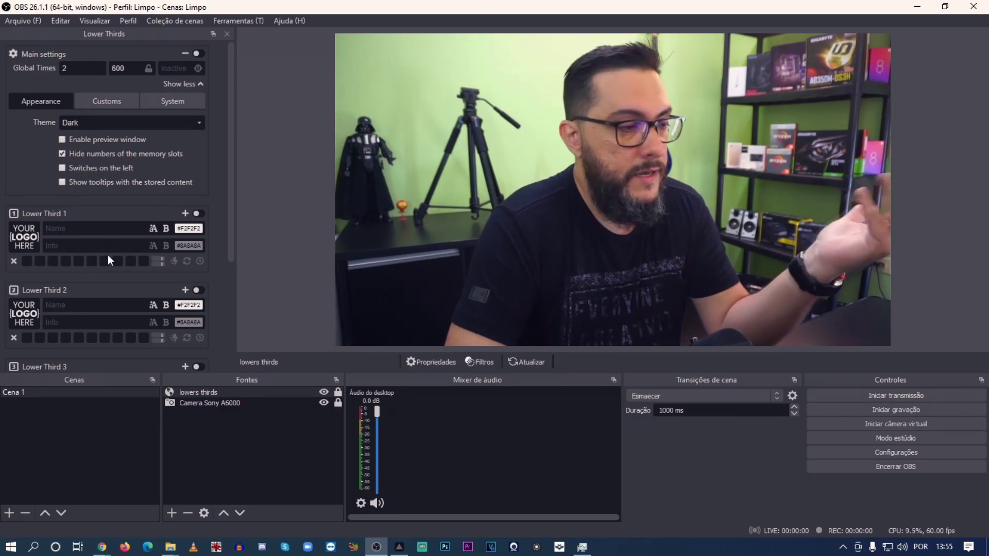
left_click(65, 169)
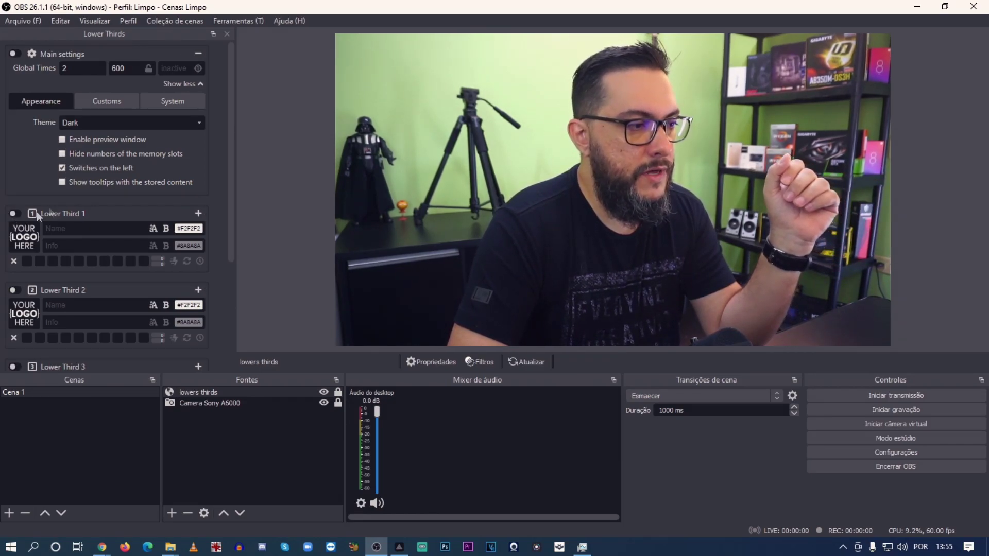
left_click(64, 168)
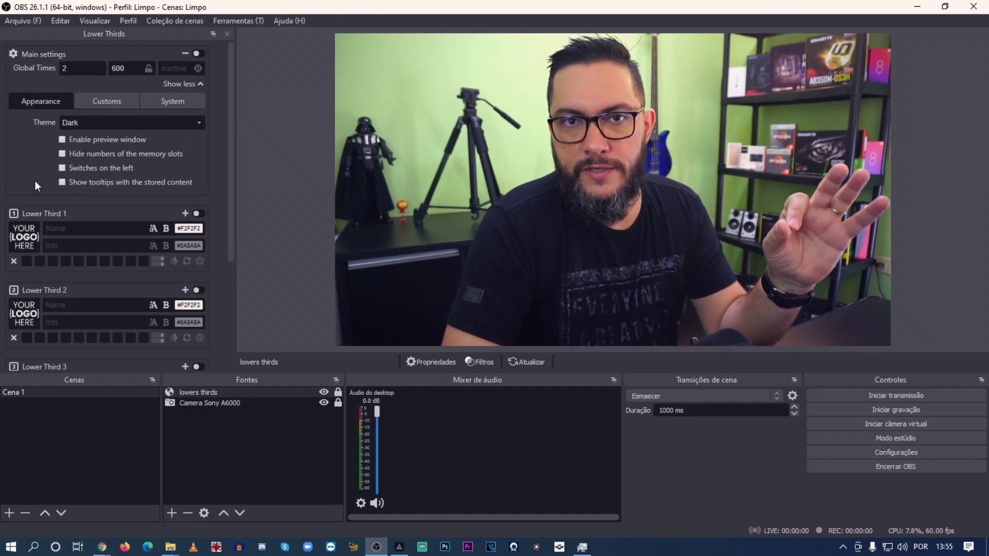
Step: Show the custom font and default logo settings, and switch to Chrome to browse the font families on Google Fonts
left_click(106, 106)
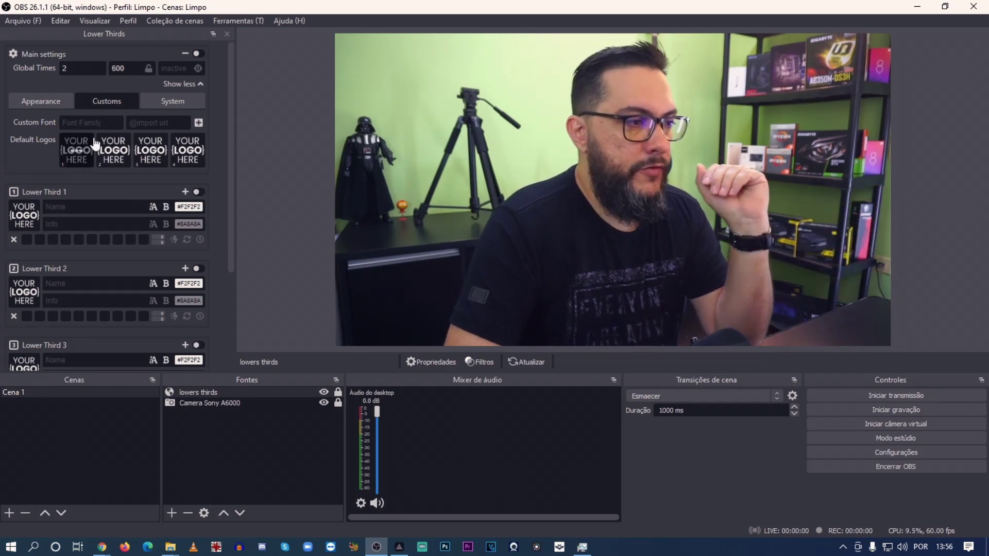
left_click(108, 494)
left_click(221, 5)
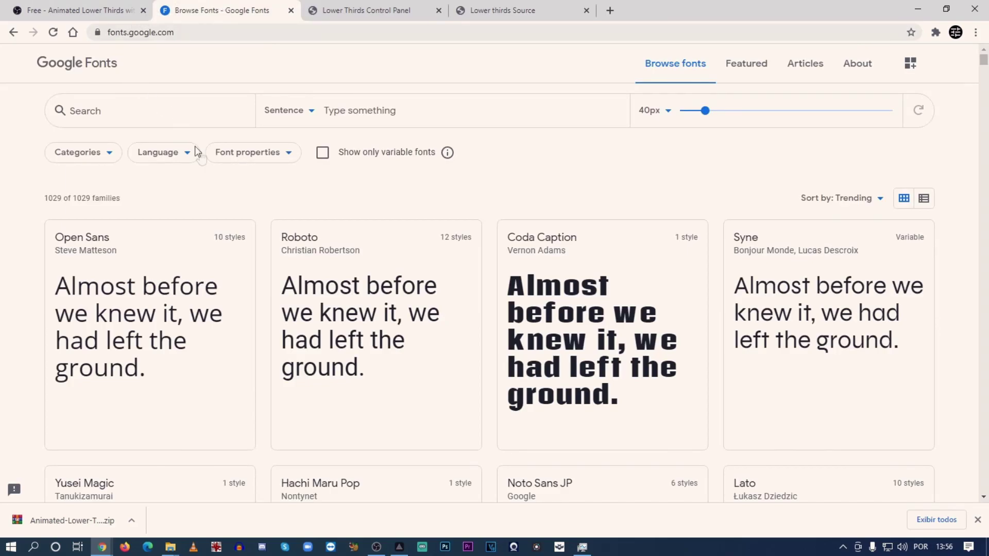
left_click(203, 29)
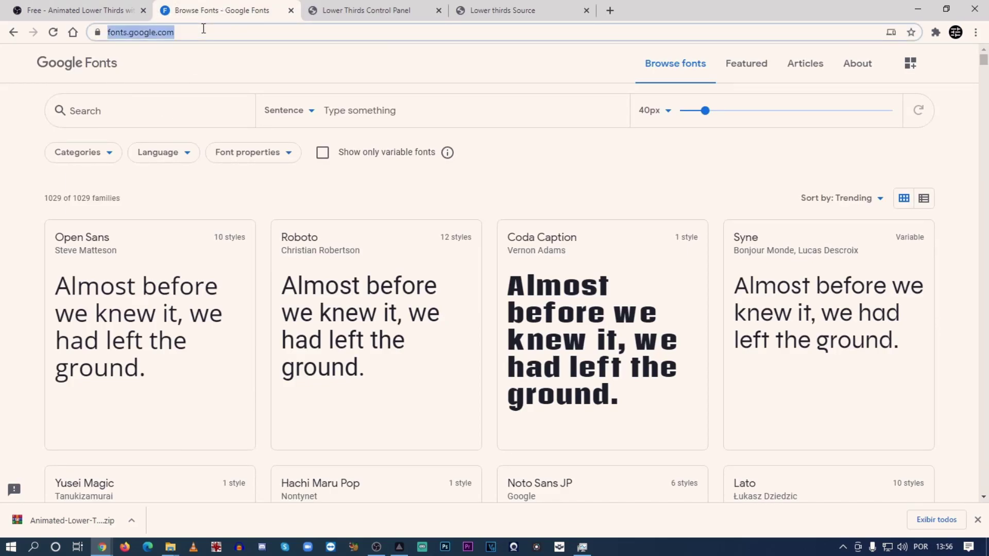
scroll(268, 411, "down", 10)
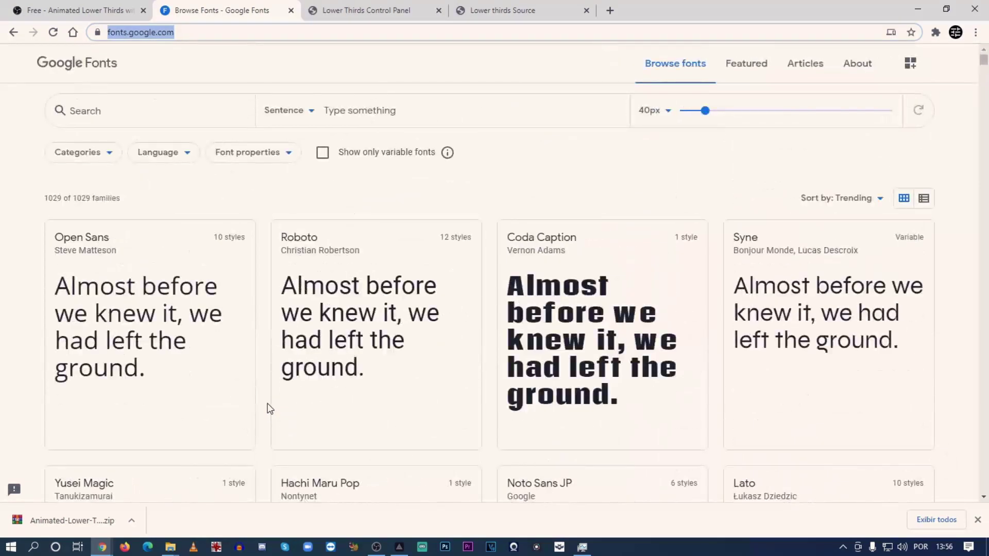
Step: Find the Anton family on Google Fonts, open it, and select its Regular 400 style
scroll(267, 409, "down", 10)
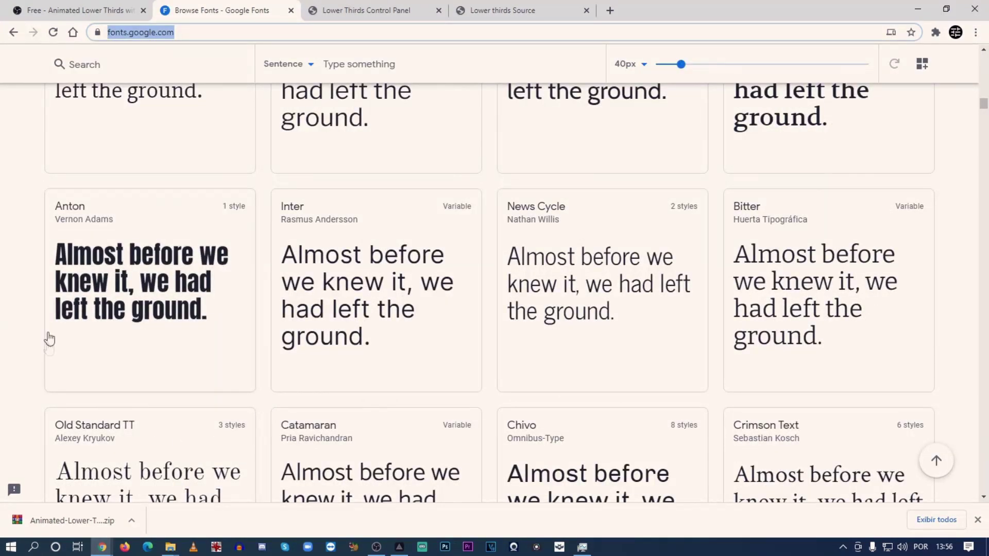
left_click(161, 265)
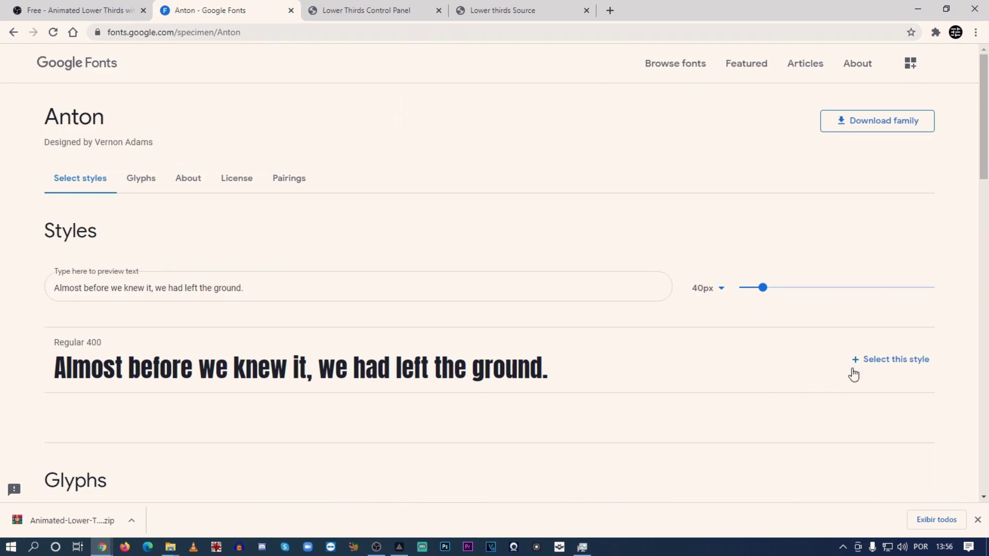
left_click(873, 366)
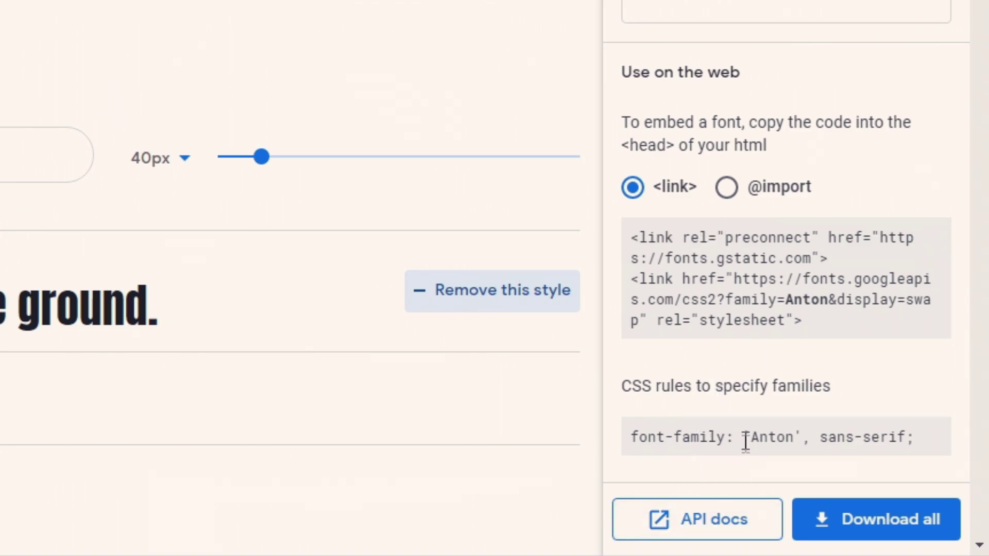
Step: Copy the CSS family value 'Anton', sans-serif and paste it as the custom font family in OBS's Lower Thirds panel
left_click_drag(751, 438, 914, 439)
key("ctrl+c")
right_click(848, 447)
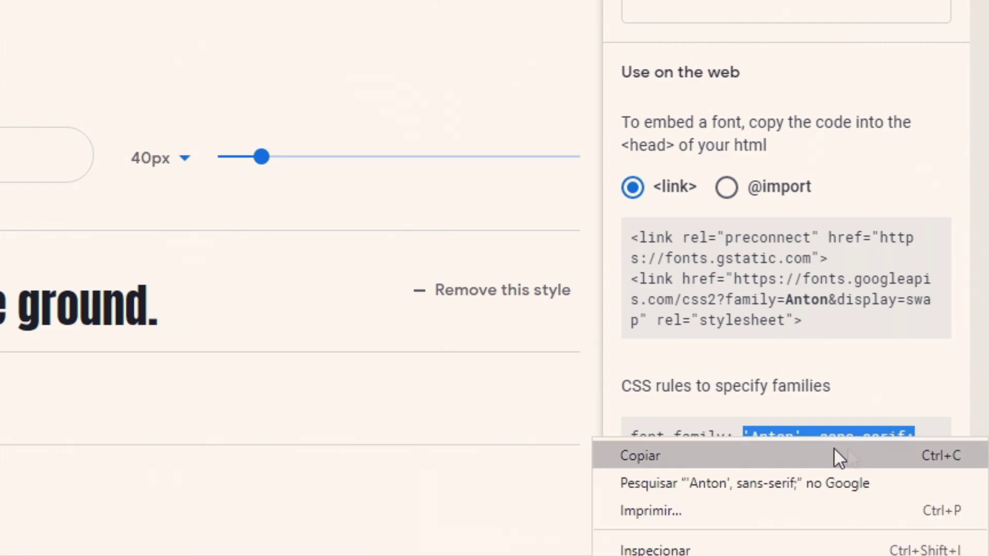
left_click(656, 458)
left_click(375, 548)
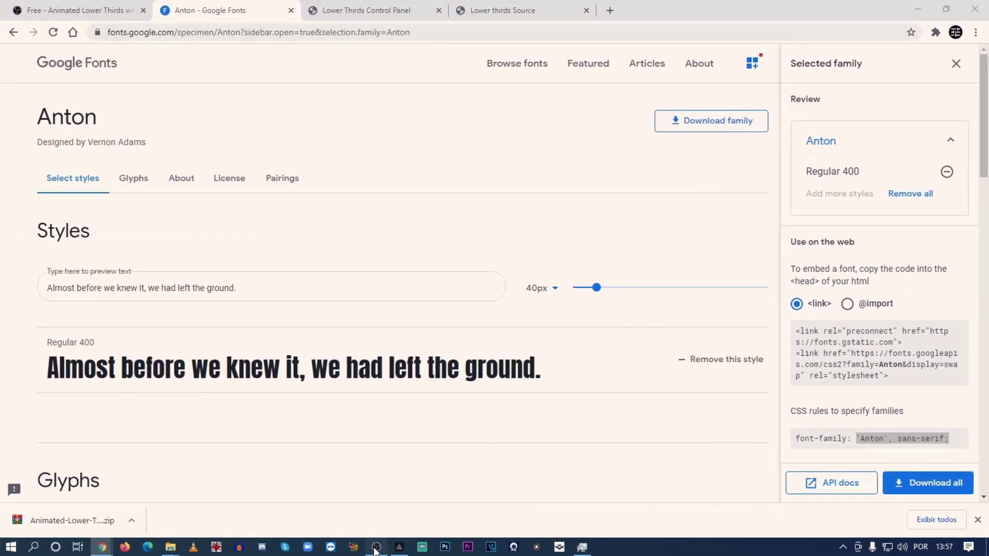
left_click(92, 124)
key("ctrl+v")
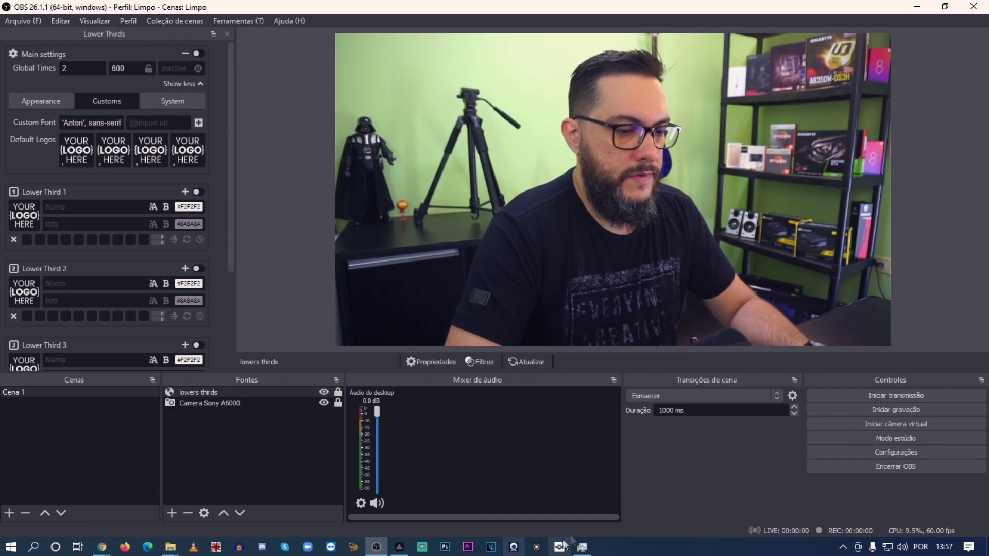
mouse_move(102, 547)
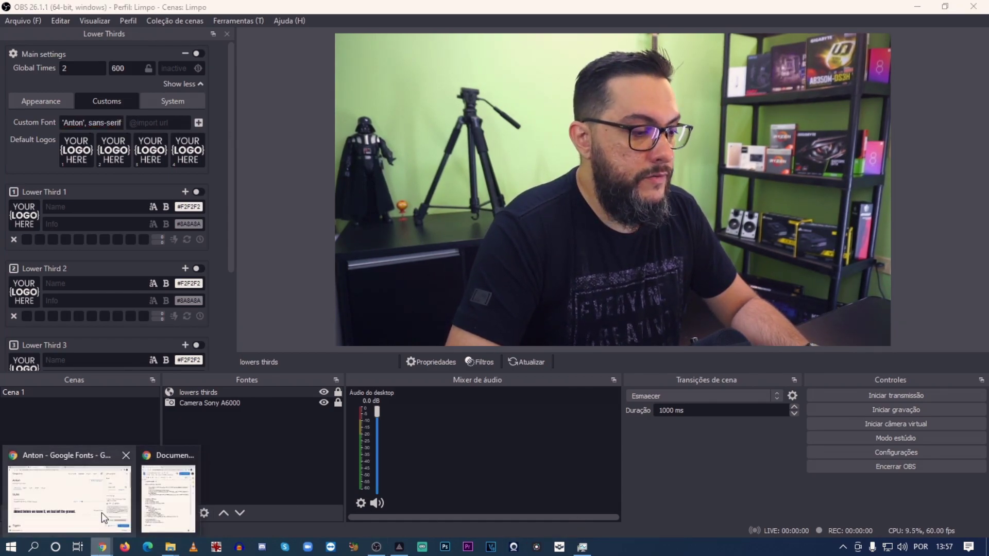
left_click(104, 517)
left_click(847, 305)
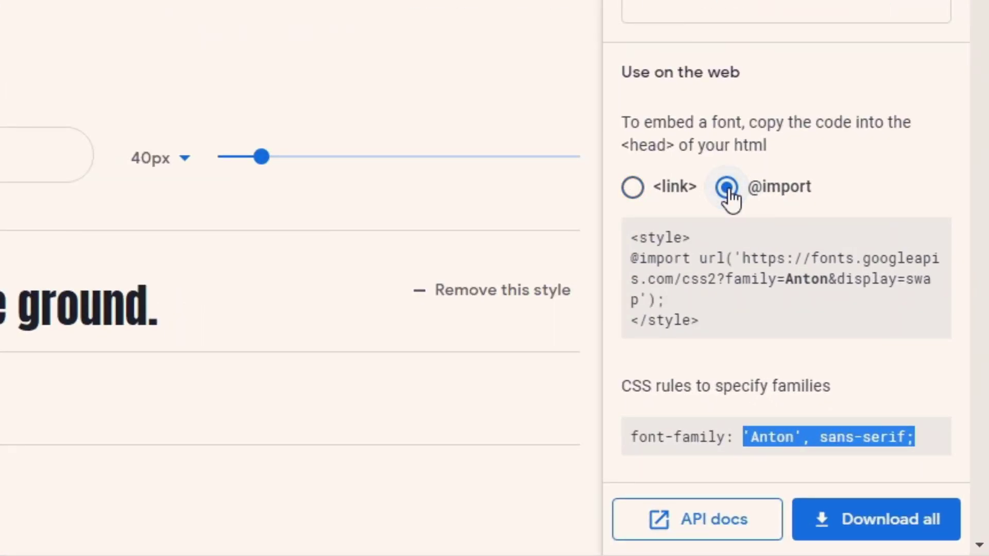
left_click_drag(630, 258, 691, 298)
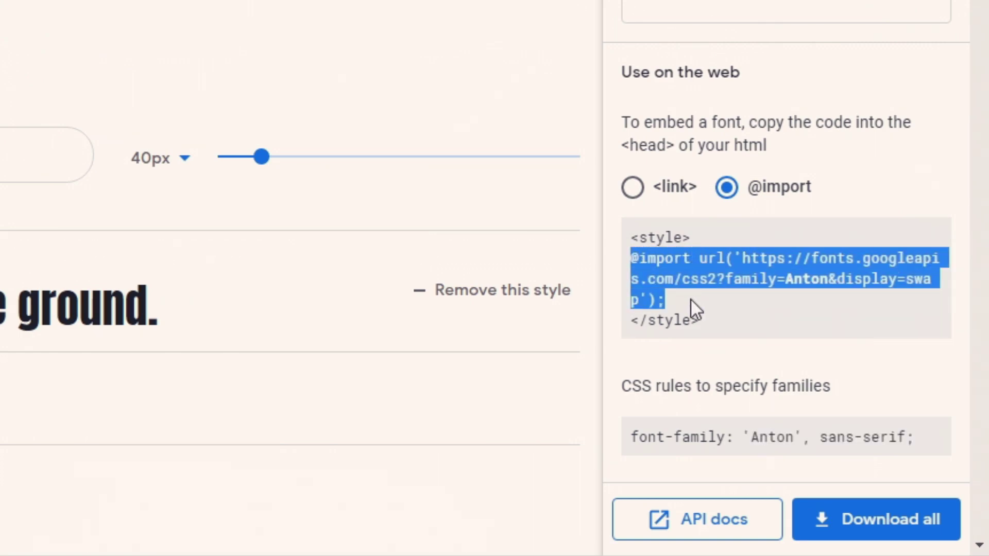
left_click(668, 272)
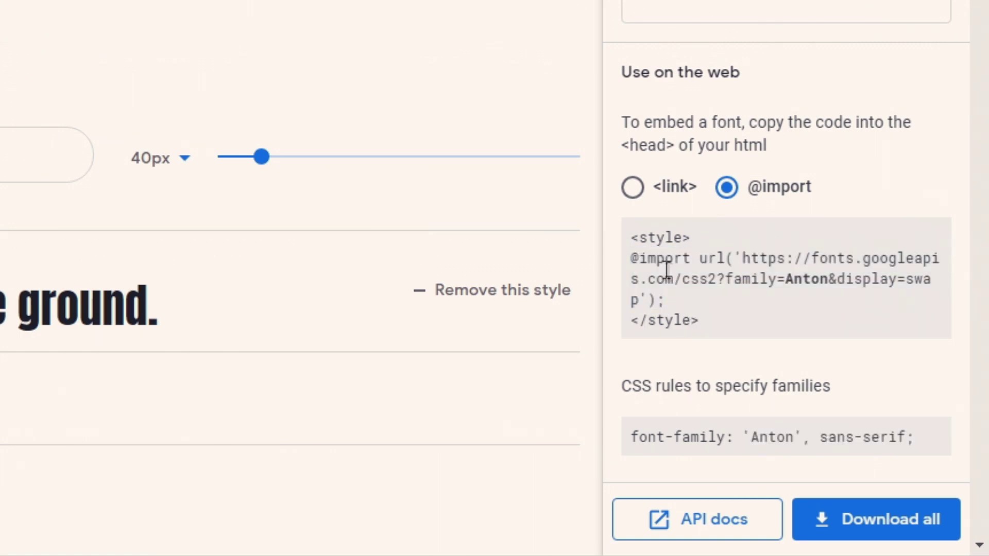
left_click_drag(633, 258, 701, 301)
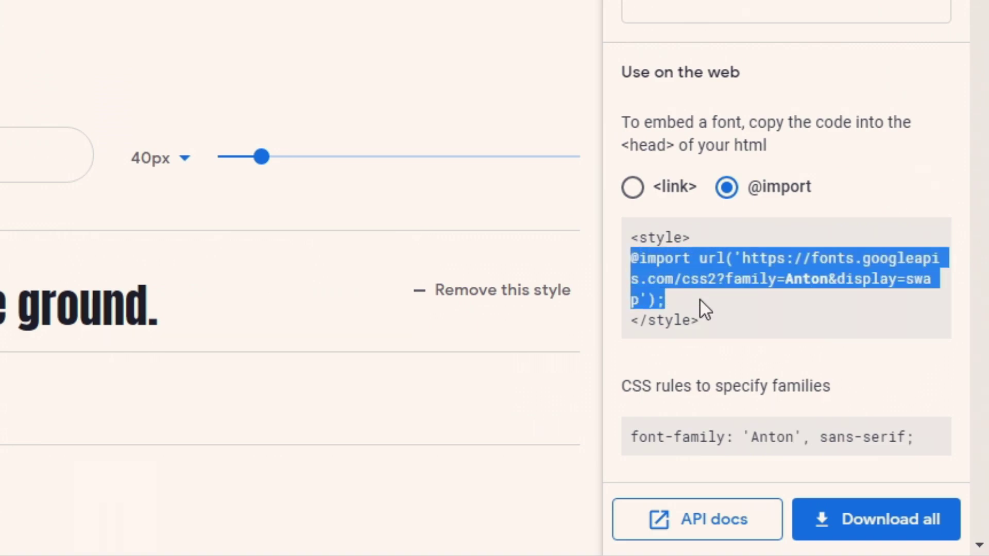
right_click(720, 272)
left_click(714, 288)
left_click(376, 547)
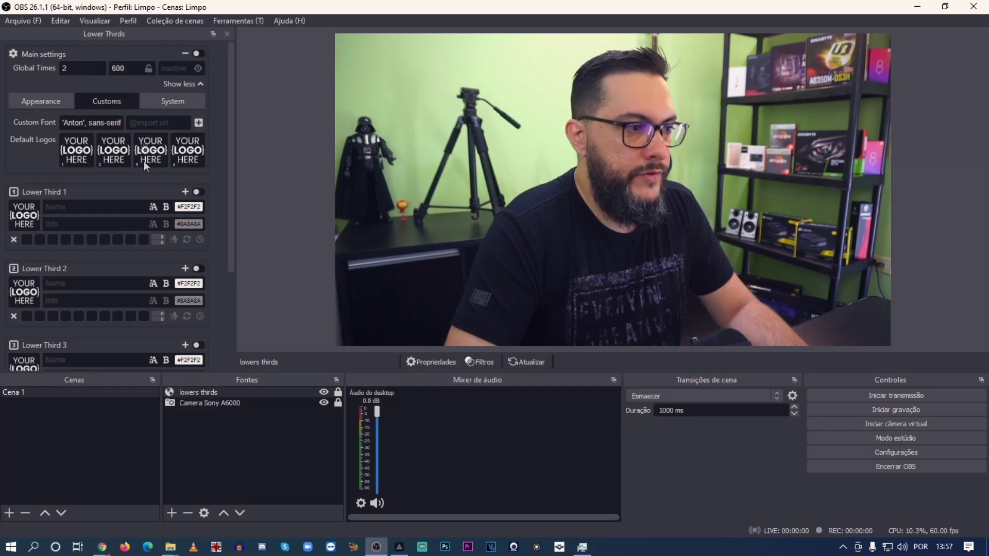
key("ctrl+v")
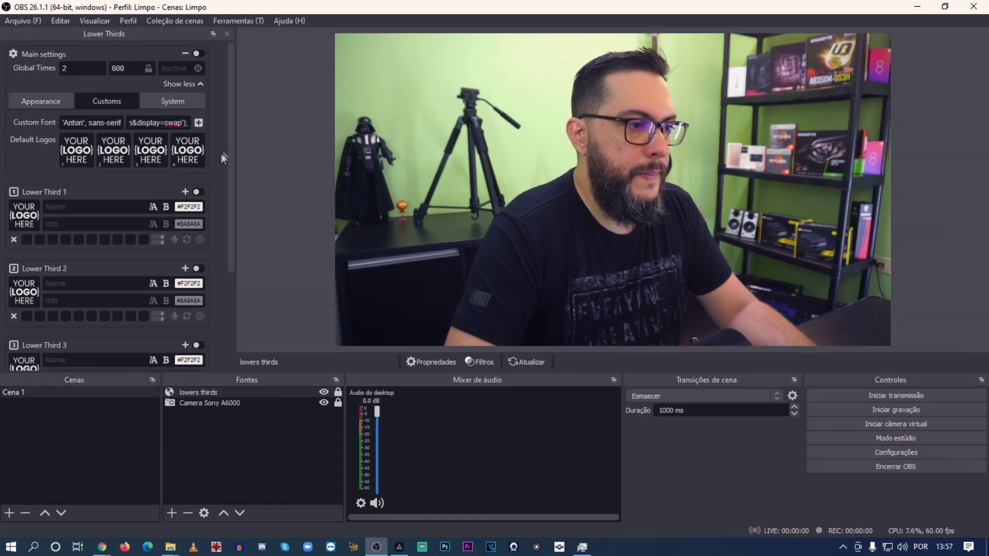
left_click(198, 123)
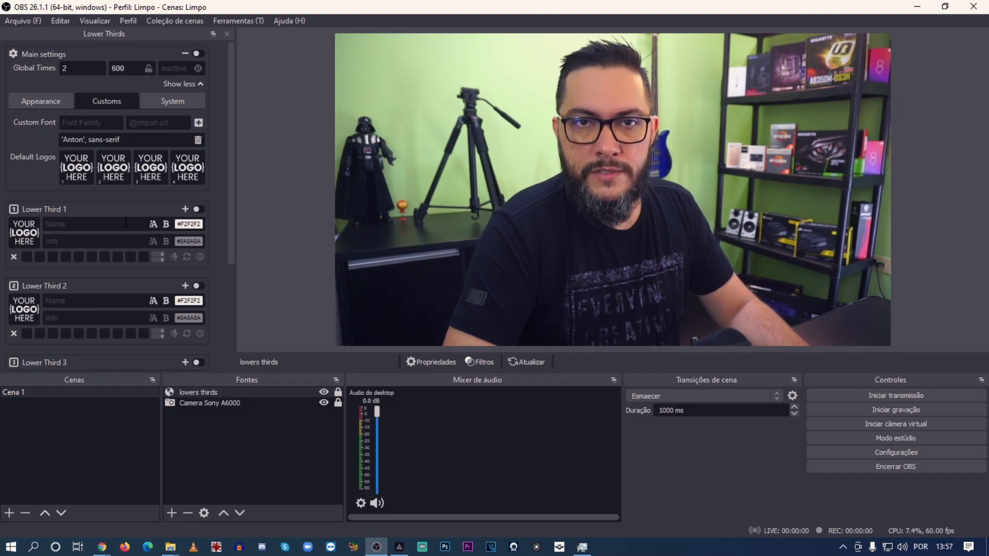